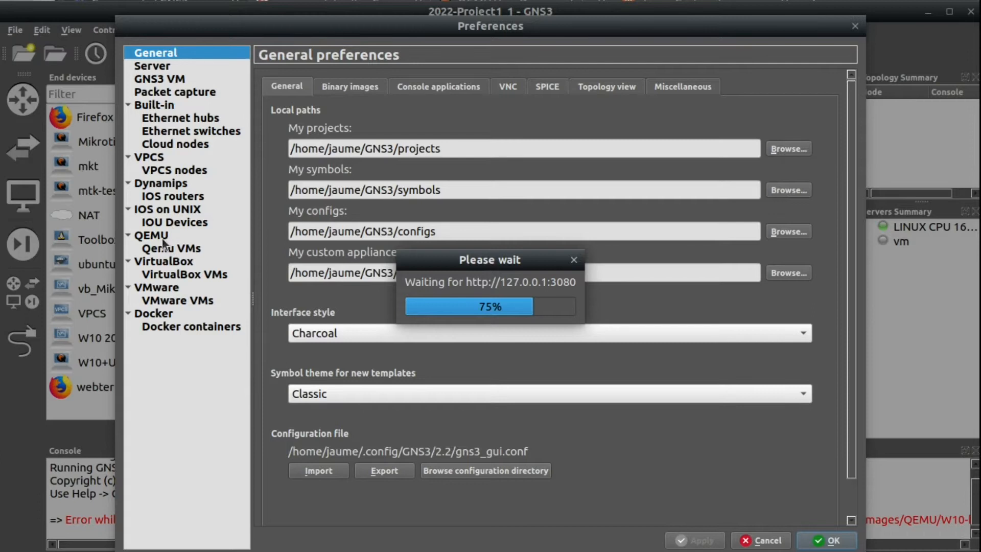
Start a new QEMU VM template that runs on the local computer and name it W10
left_click(161, 251)
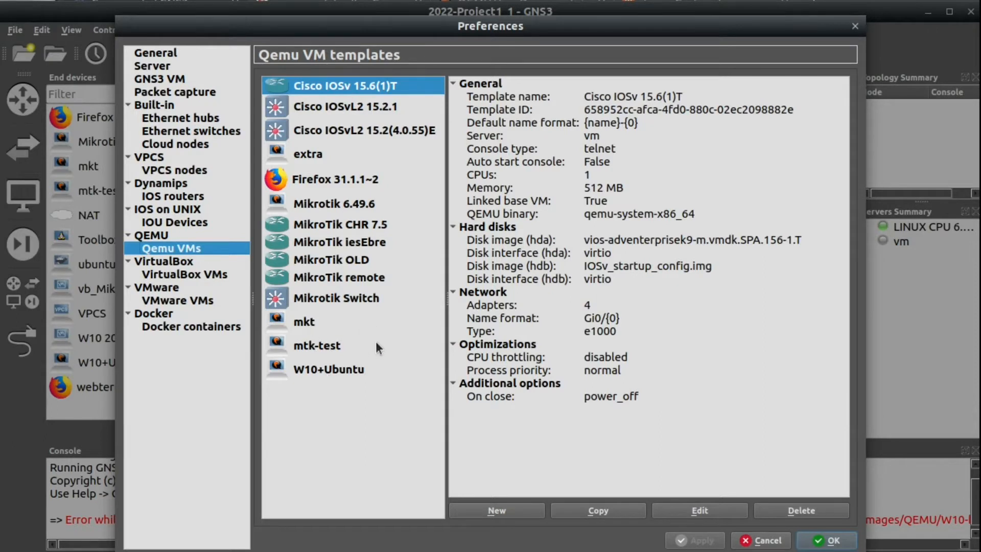
left_click(504, 513)
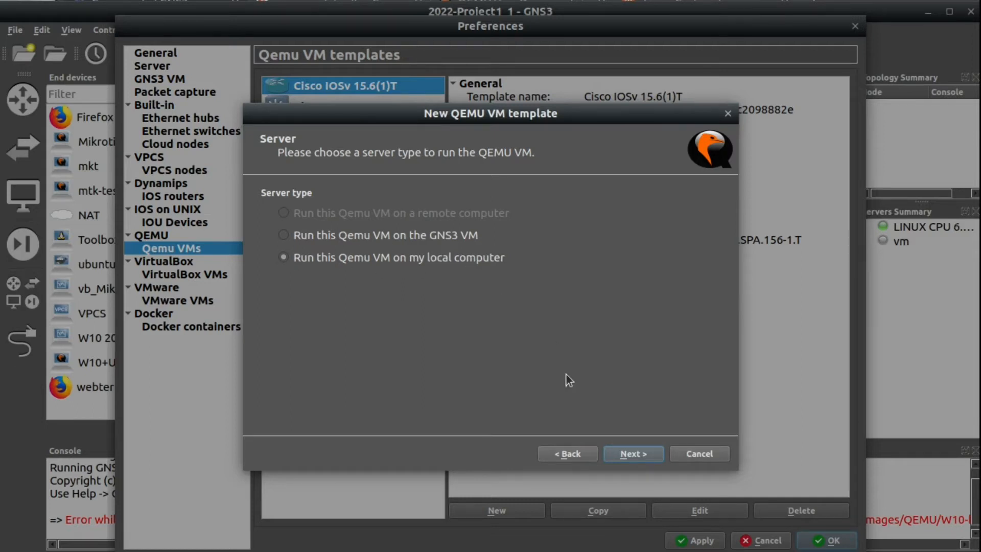
left_click(633, 453)
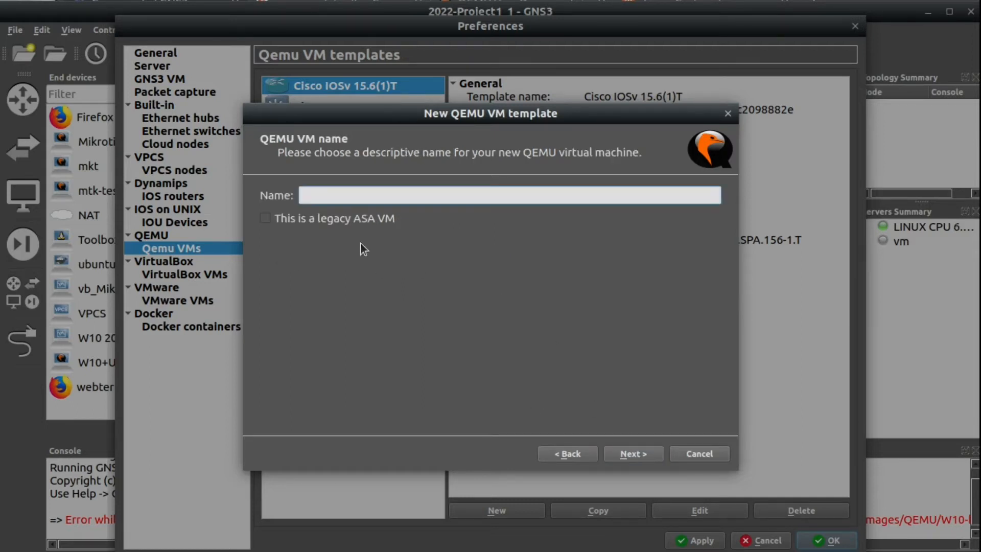
type("W10")
left_click(633, 454)
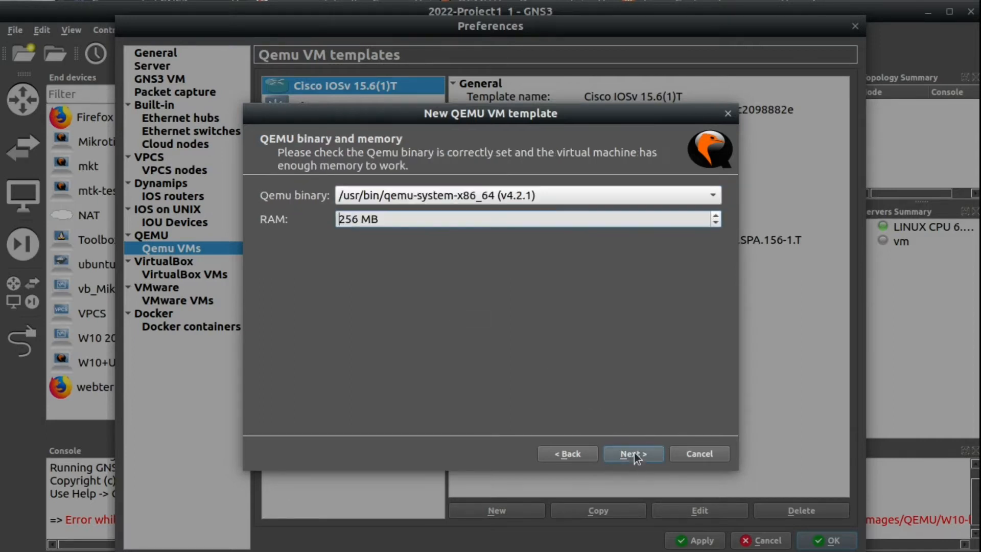
Set the new template's RAM to 8112 MB, keeping the qemu-system-x86_64 binary
double_click(349, 218)
left_click(348, 218)
double_click(348, 218)
type("8112")
left_click(620, 455)
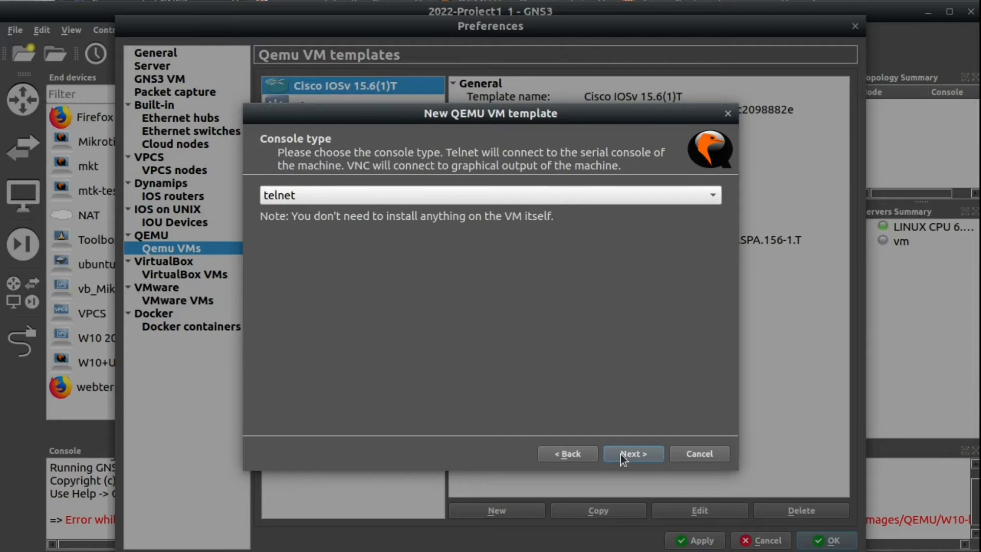
Choose vnc as the new template's console type
left_click(536, 194)
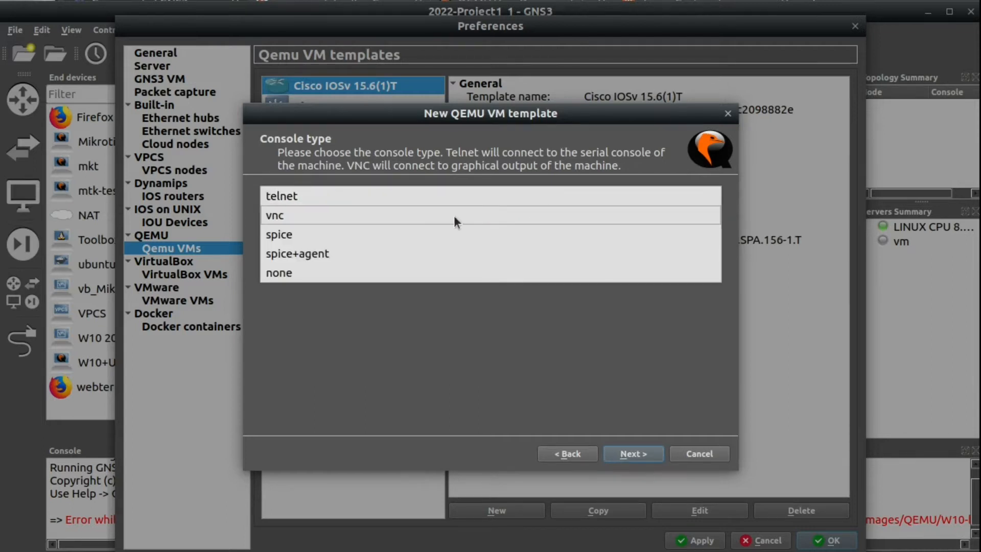
left_click(456, 214)
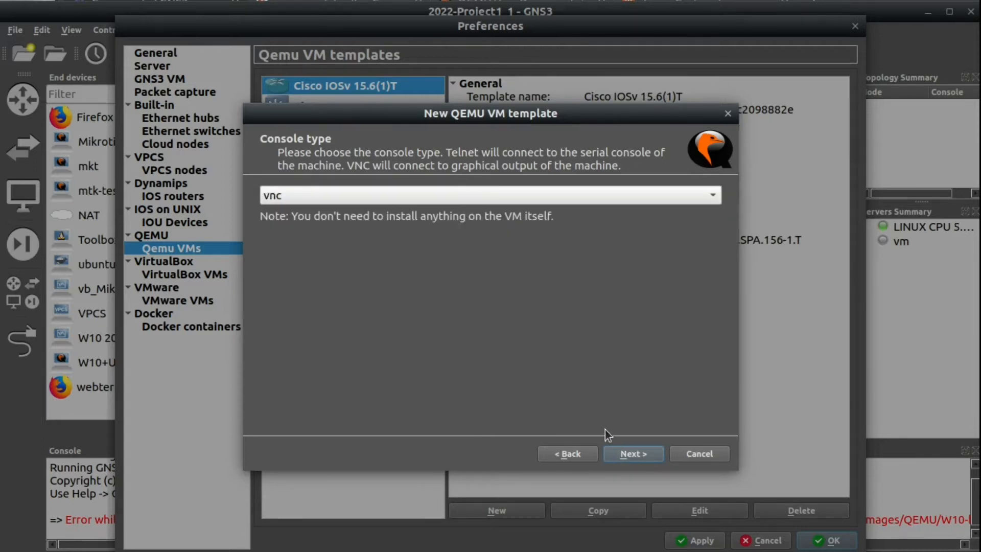
left_click(623, 455)
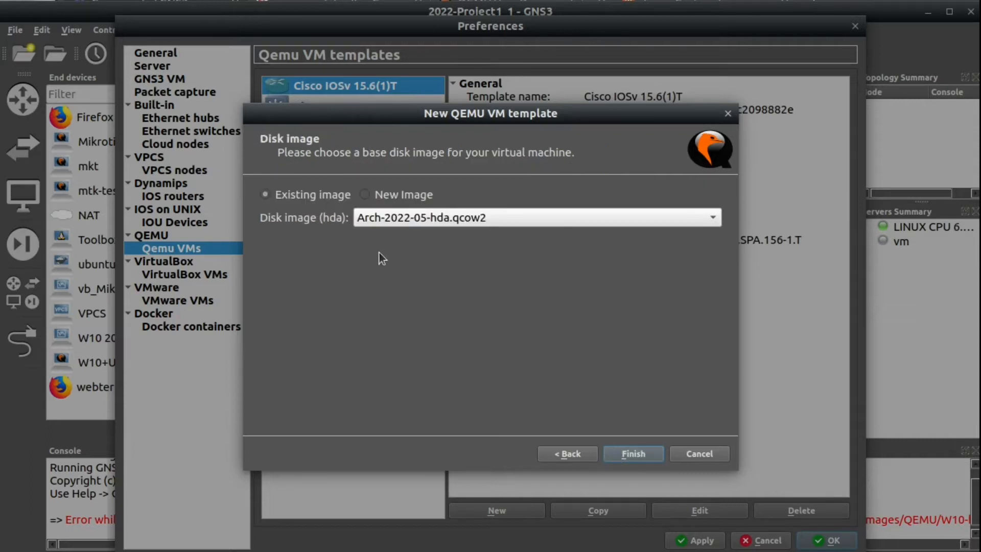
Set up a new Qcow2 disk image for the VM, with preallocation off and the other Qcow2 options at default
left_click(366, 195)
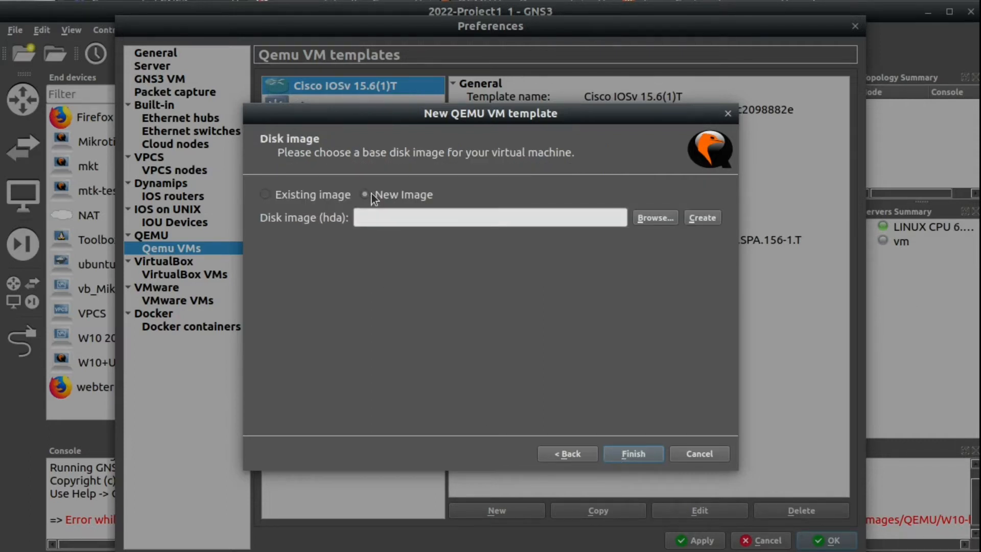
left_click(709, 219)
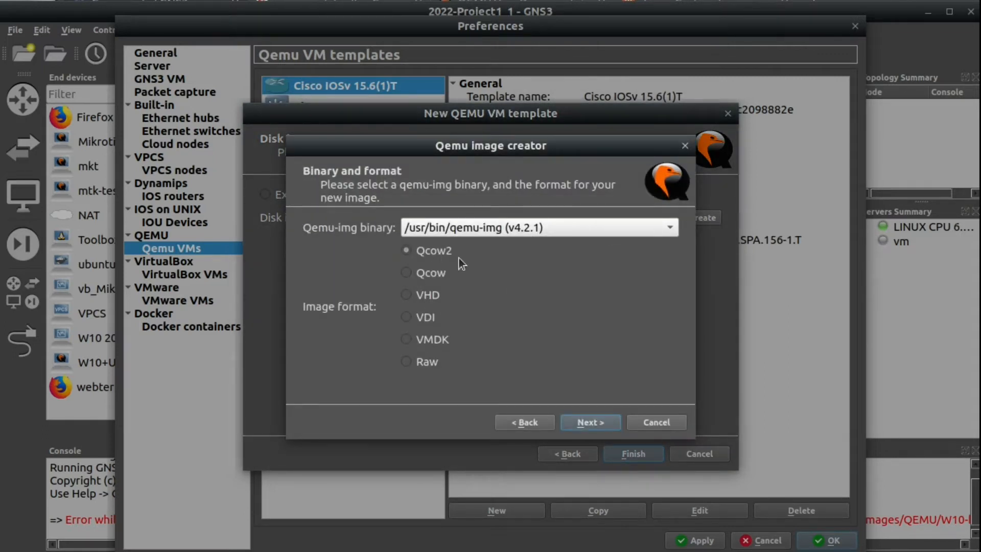
left_click(596, 427)
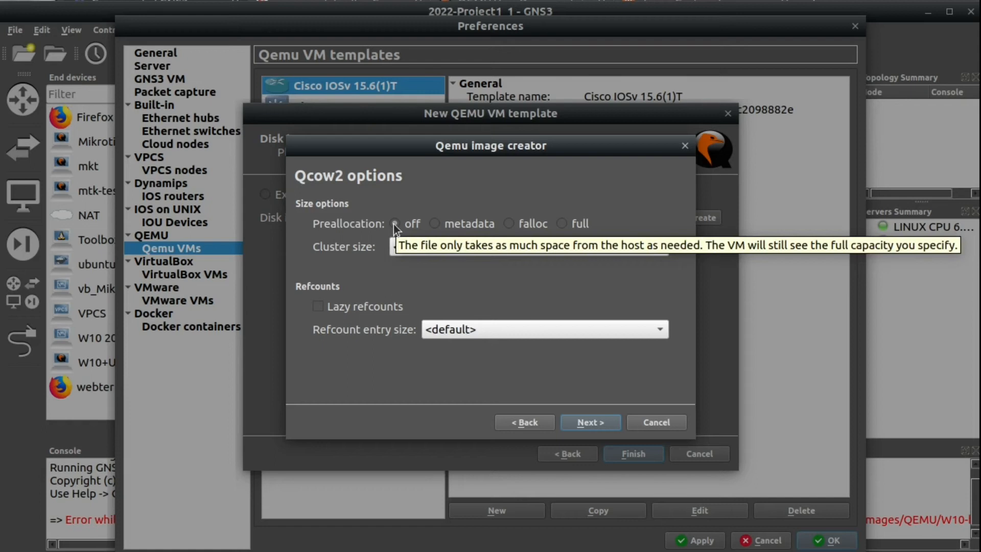
left_click(591, 422)
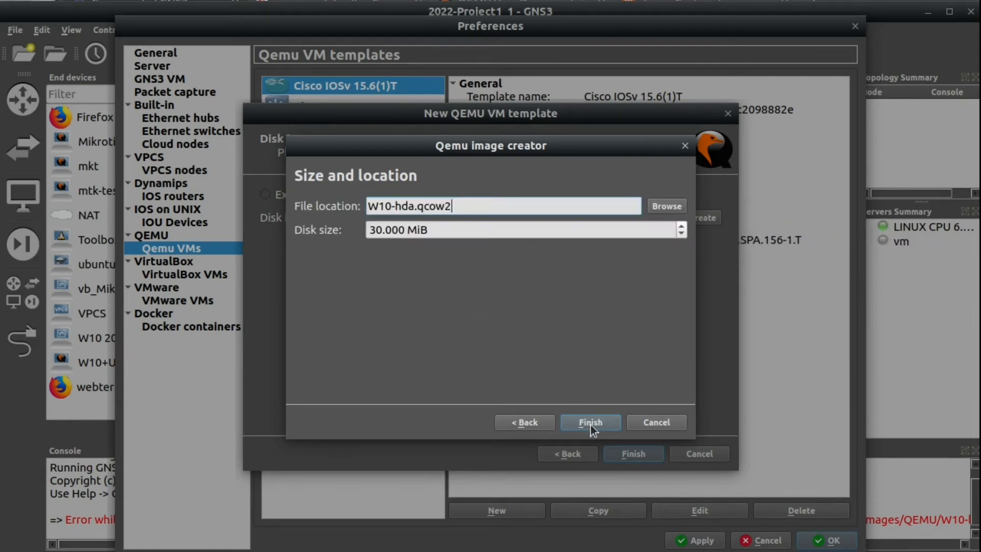
Name the disk image file W10.qcow2, create it at the default disk size, and finish the template
left_click(415, 205)
key("Right")
key("Left")
key("Left")
key("Left")
key("Left")
key("Delete")
key("Delete")
key("Delete")
key("Delete")
left_click(582, 422)
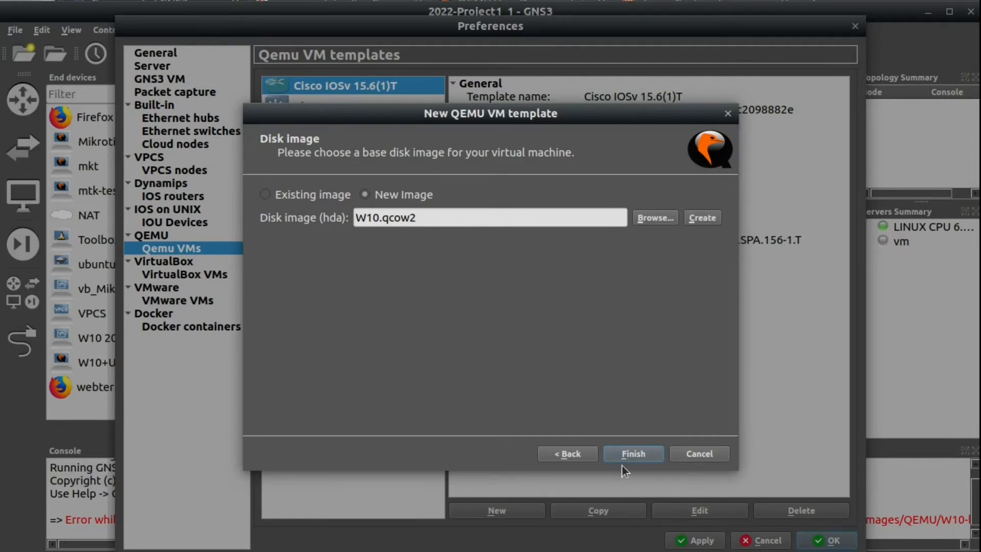
left_click(634, 455)
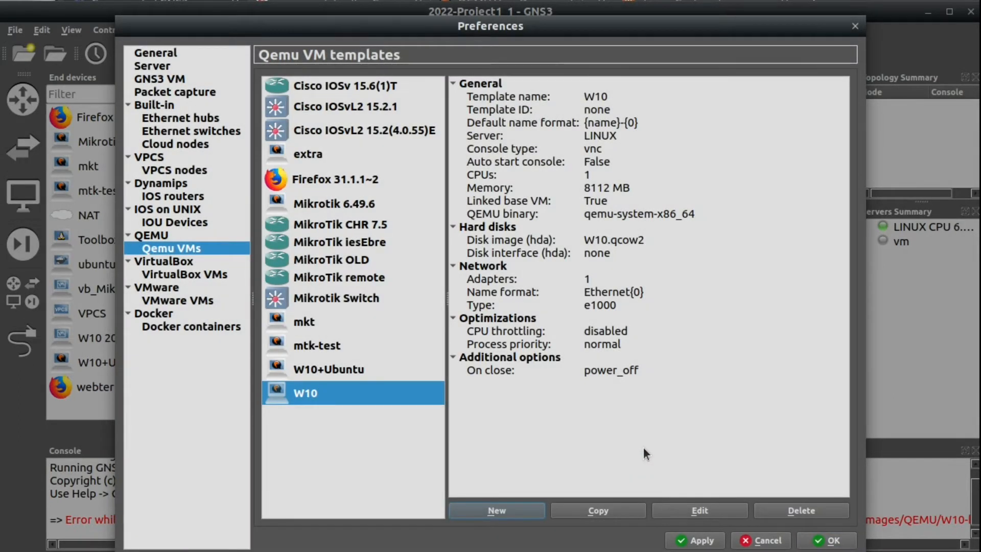
Edit the W10 template and set its vCPUs to 4
left_click(304, 396)
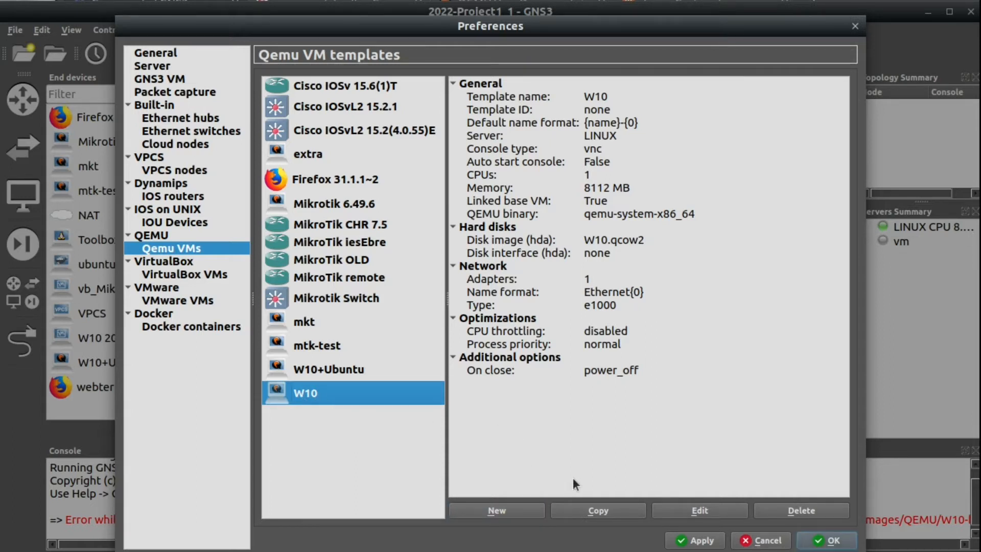
left_click(699, 511)
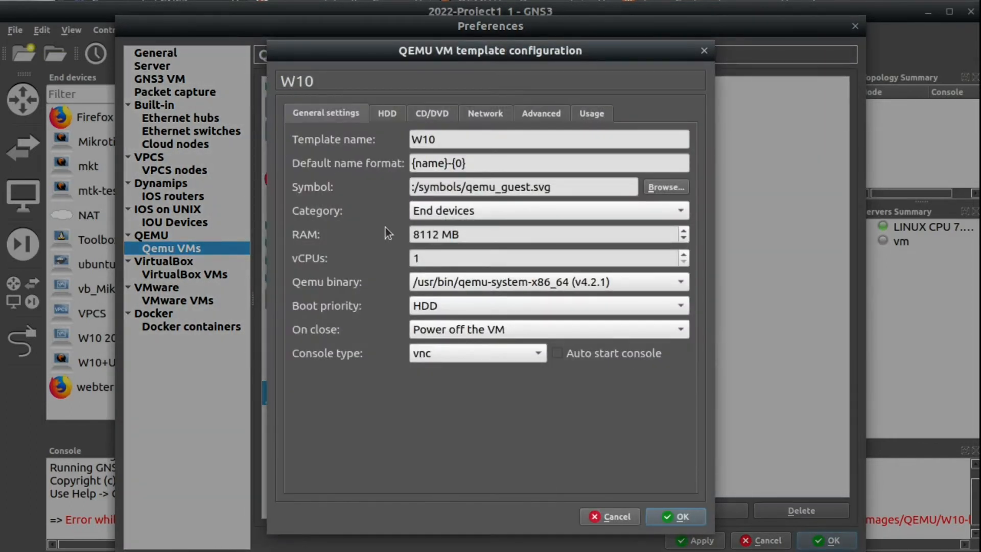
left_click(684, 254)
left_click(683, 254)
left_click(683, 254)
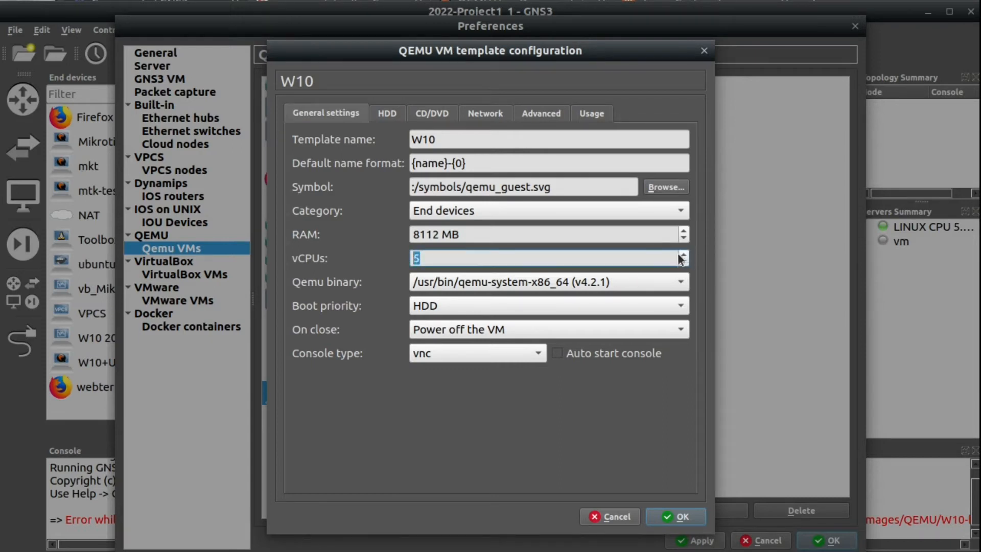
left_click(682, 262)
Assign Win10_21H2_Spanish_x64.iso as the template's CD/DVD image and copy it to the default images directory
left_click(387, 113)
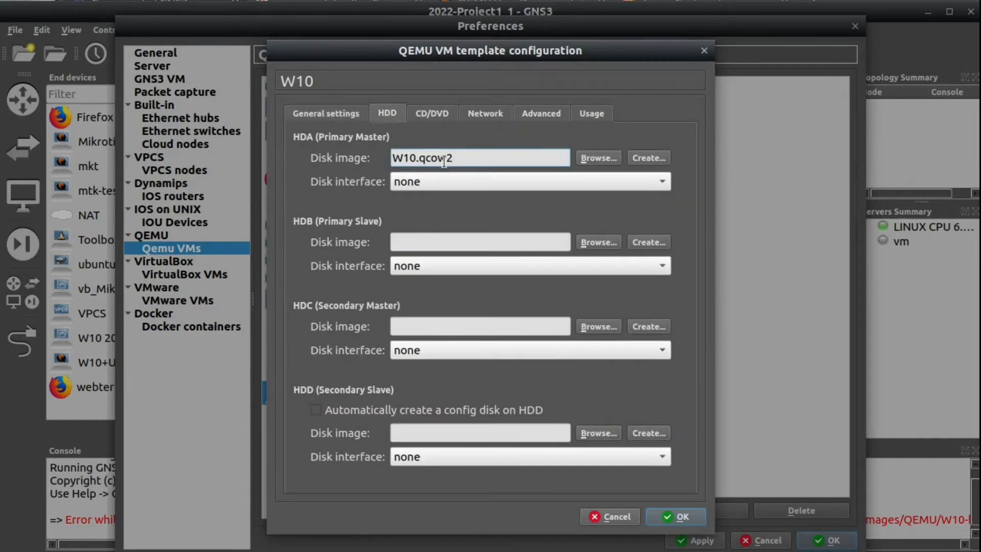
left_click(433, 119)
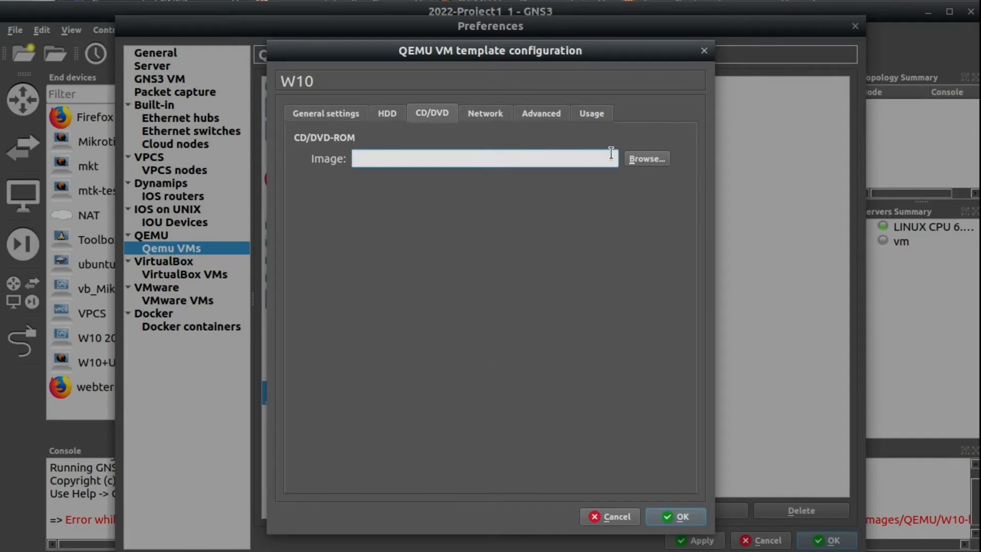
left_click(645, 159)
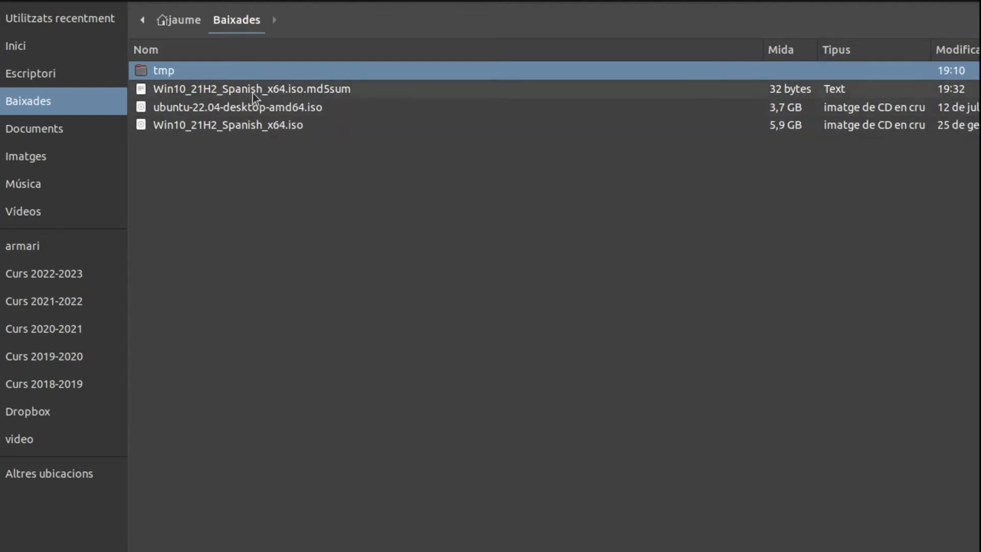
left_click(254, 127)
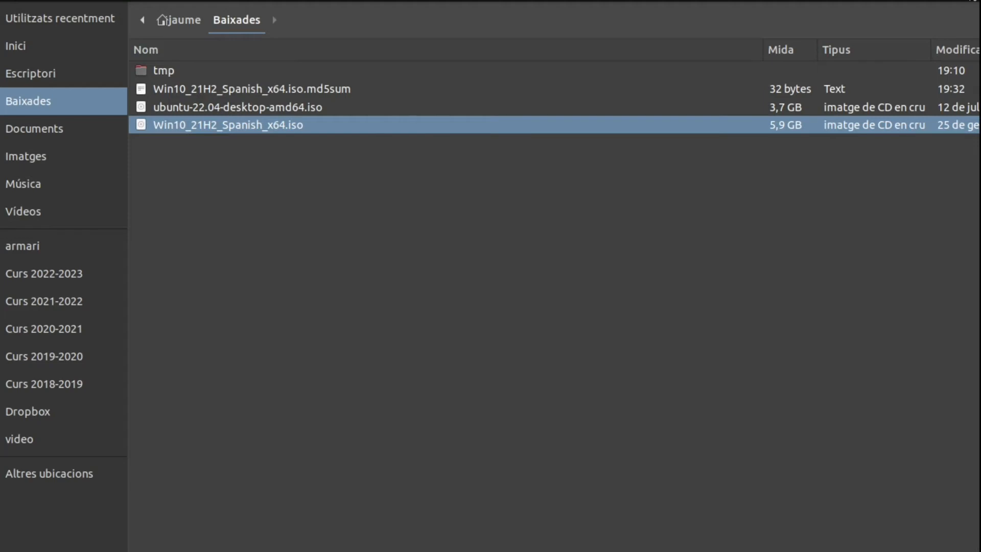
left_click(972, 1)
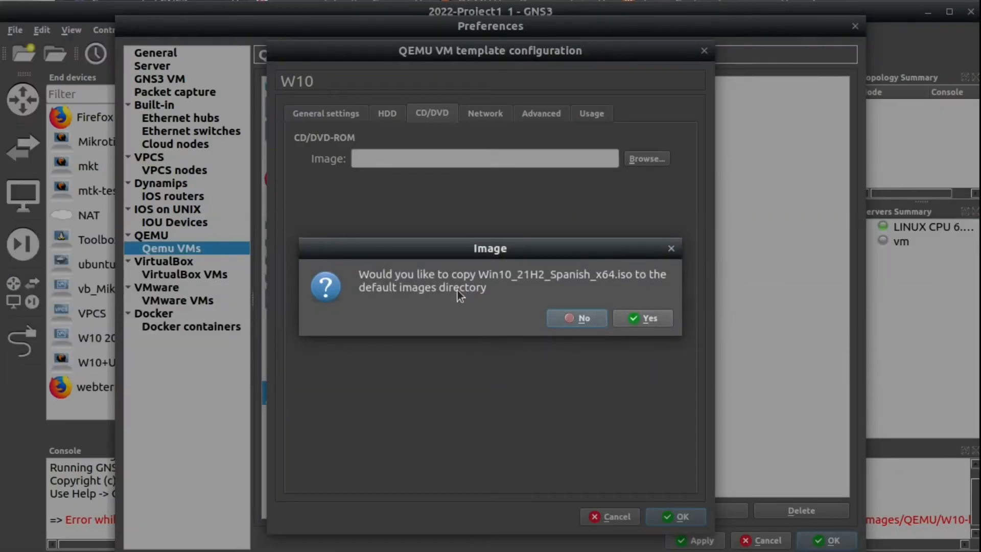
left_click(648, 321)
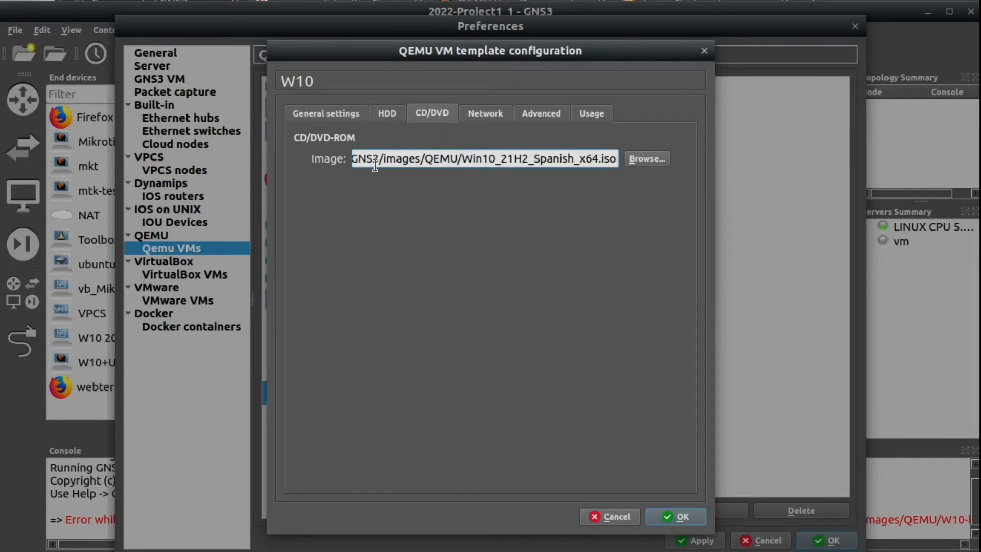
Examine the storage path of the CD/DVD image and the template's number of network adapters
left_click_drag(372, 158, 339, 150)
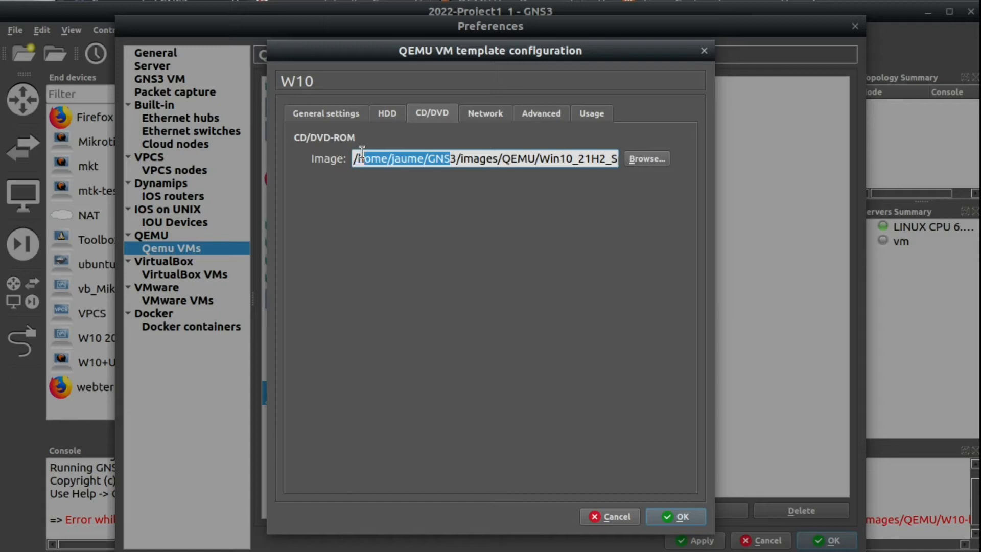
left_click(405, 163)
left_click_drag(423, 160, 332, 153)
left_click_drag(427, 159, 499, 160)
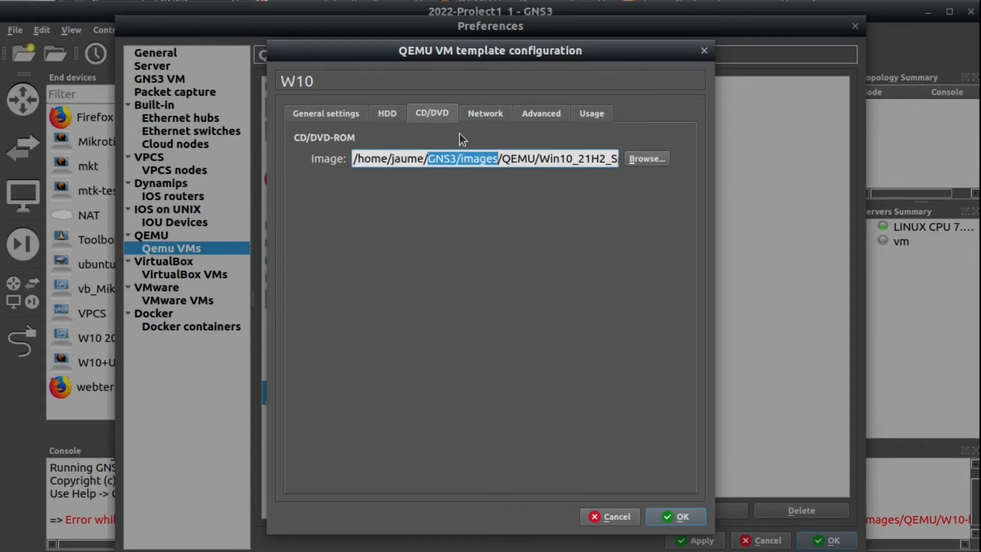
left_click(484, 114)
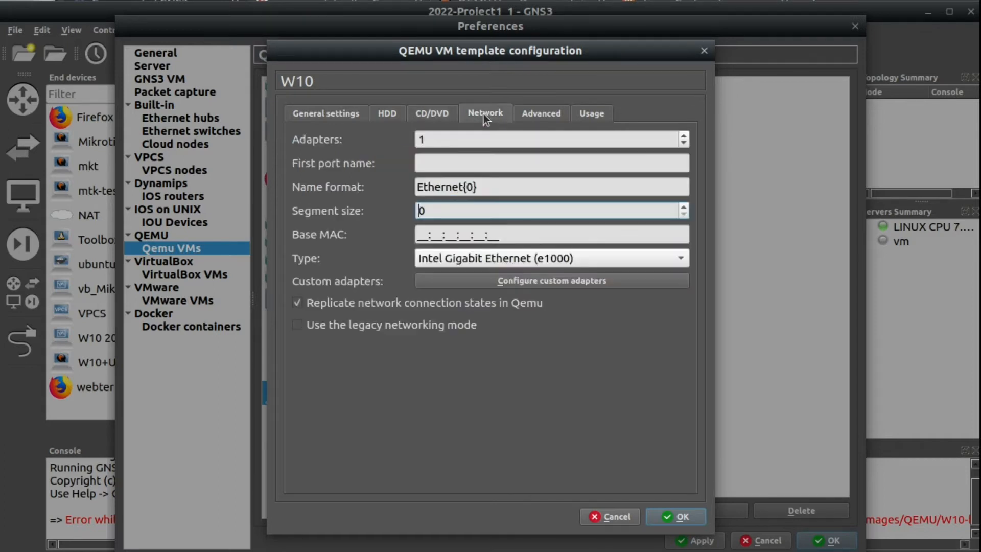
double_click(424, 140)
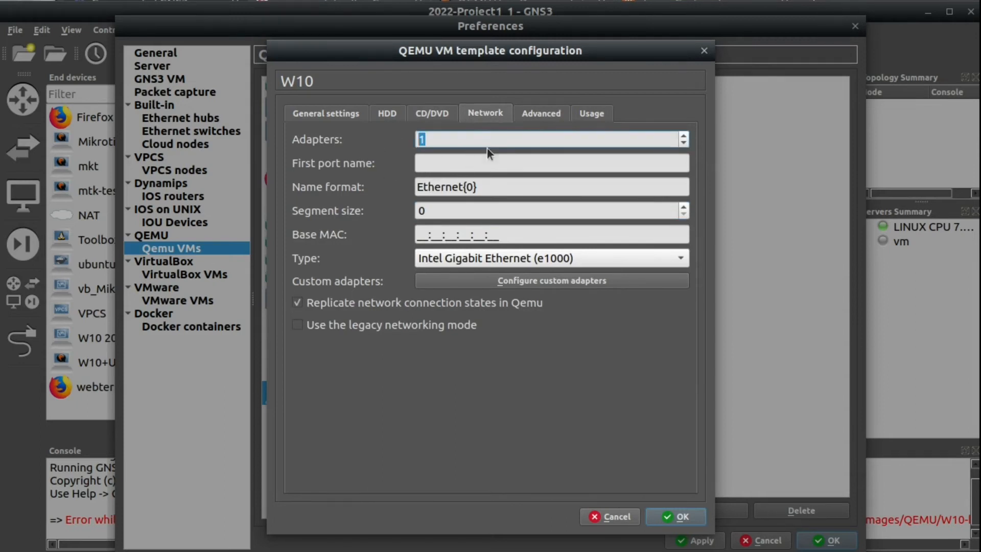
Enter "-vga virtio -nodefaults" as the template's additional QEMU options
left_click(530, 109)
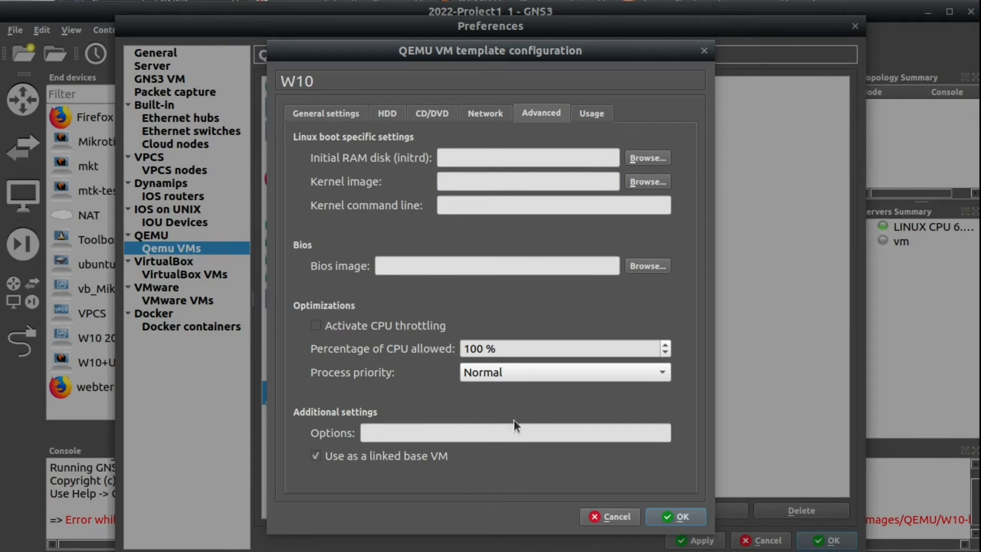
left_click(385, 432)
type("-v")
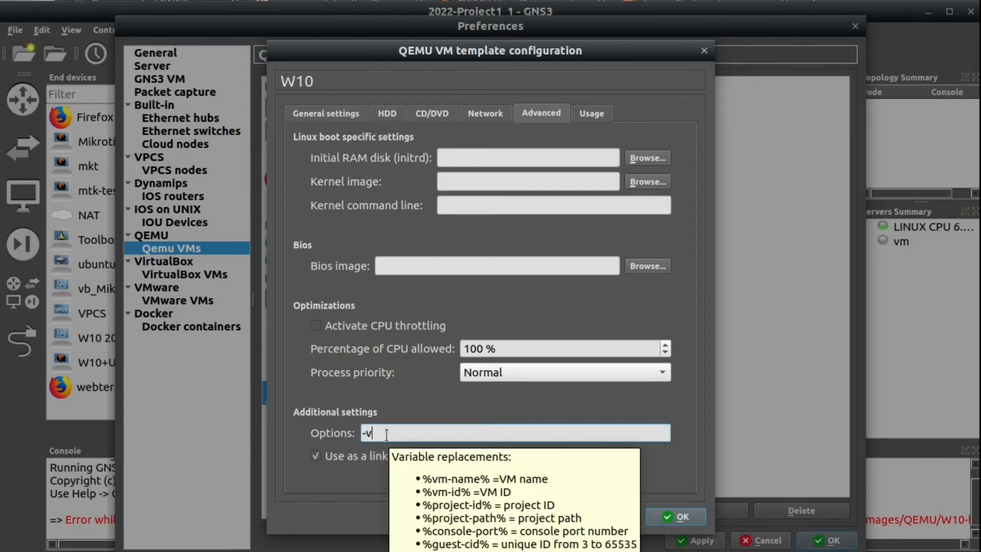
type("ga virtio")
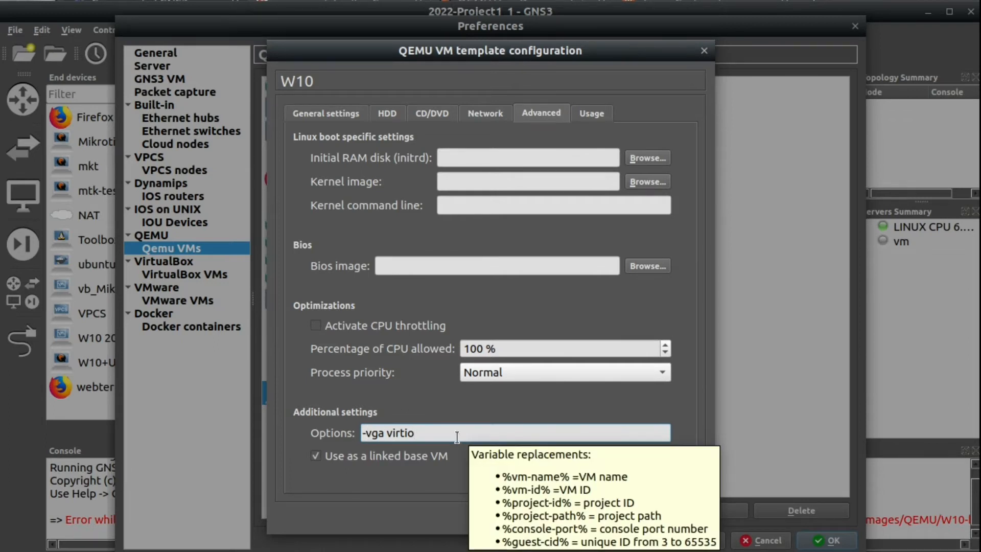
type("-nod")
key("BackSpace")
key("BackSpace")
key("BackSpace")
type("d")
key("BackSpace")
type("nodefaults")
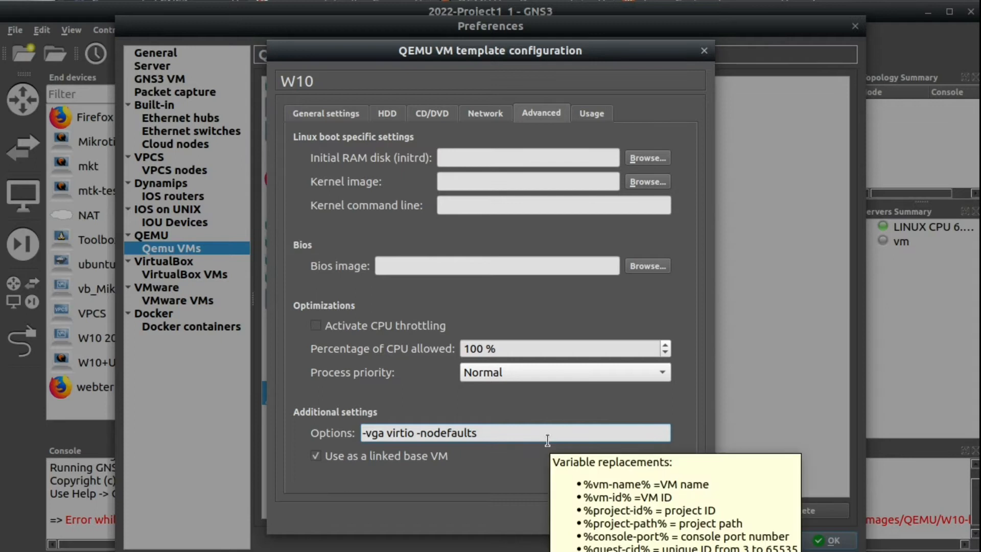
Append "-k es -usbdevice tablet" to the template's additional QEMU options
type("-k es")
key("Left")
key("Left")
key("Left")
key("Left")
key("Left")
key("shift+Right")
key("shift+Right")
key("shift+Right")
key("shift+Right")
key("shift+Right")
key("Right")
type("-")
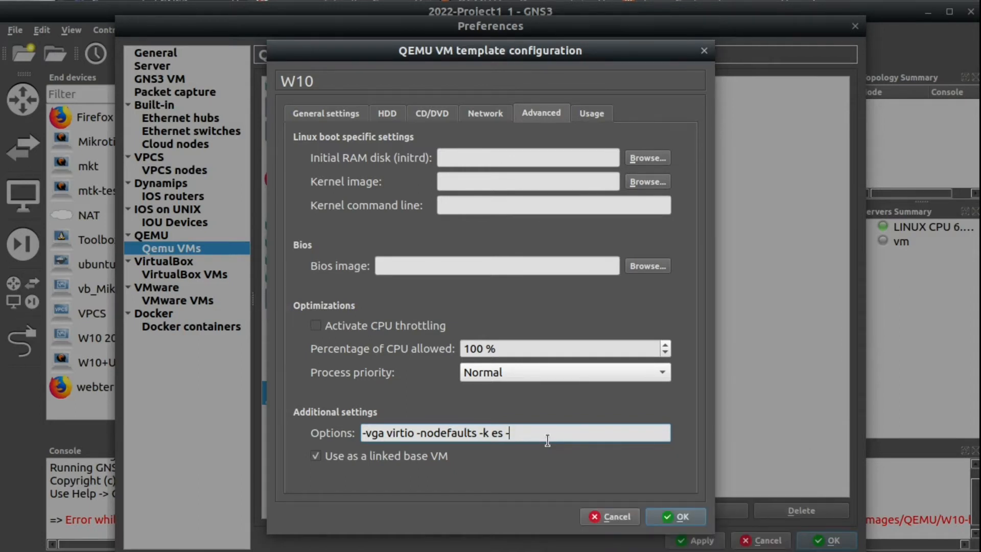
type("usbdevice tablet")
Disable the use of W10 as a linked base VM, then save the template and the preferences
left_click(317, 455)
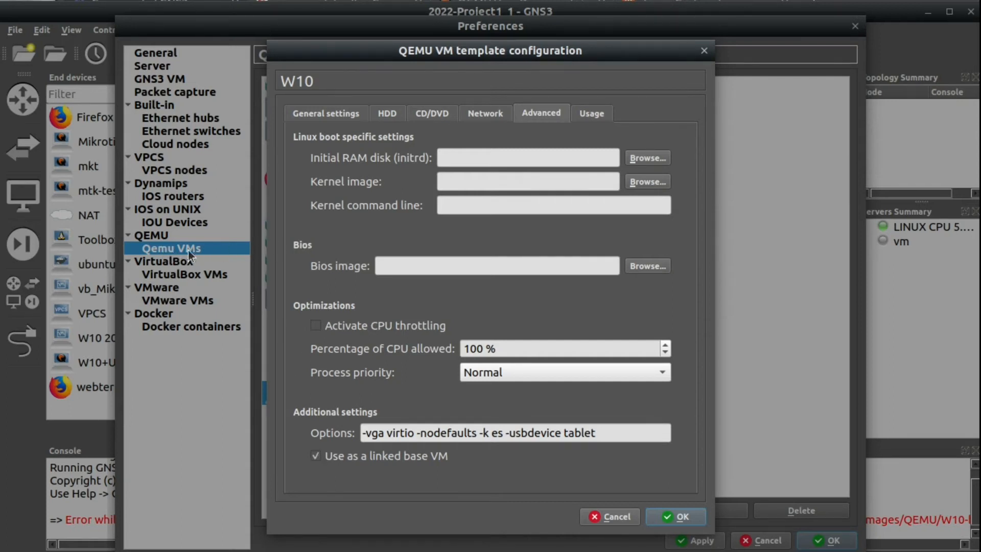
left_click(352, 458)
left_click(679, 519)
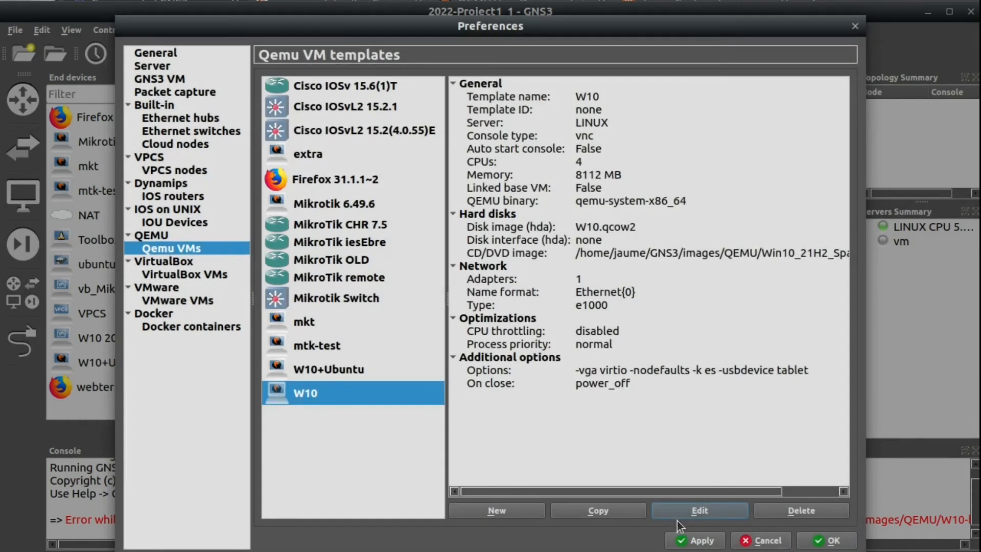
left_click(821, 544)
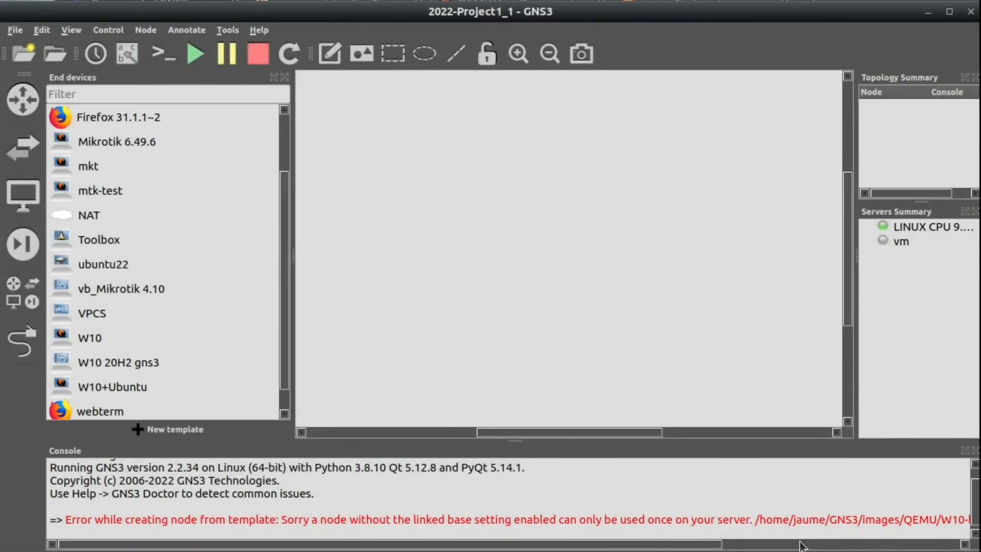
Add a W10 node to the empty topology and place a NAT node to its right
left_click(97, 333)
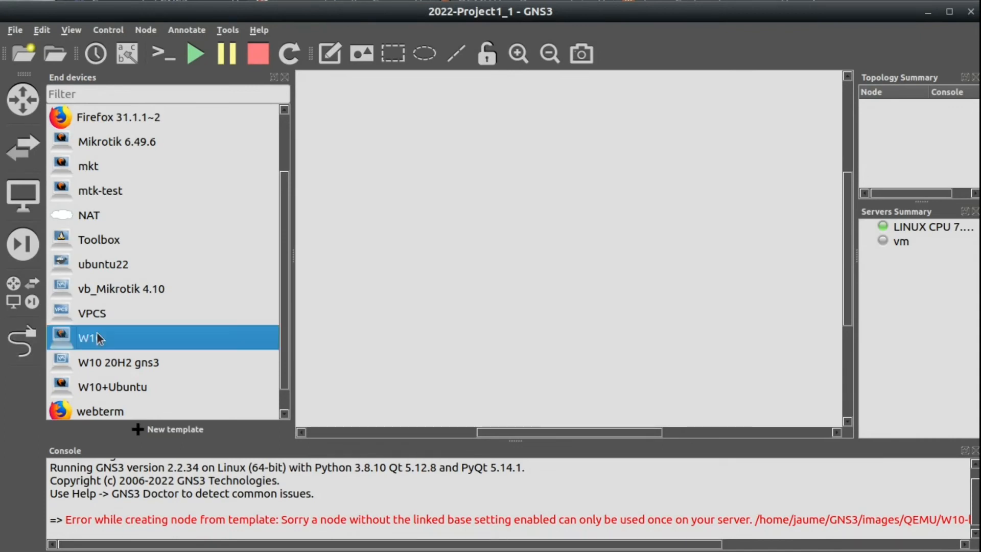
left_click_drag(68, 335, 531, 189)
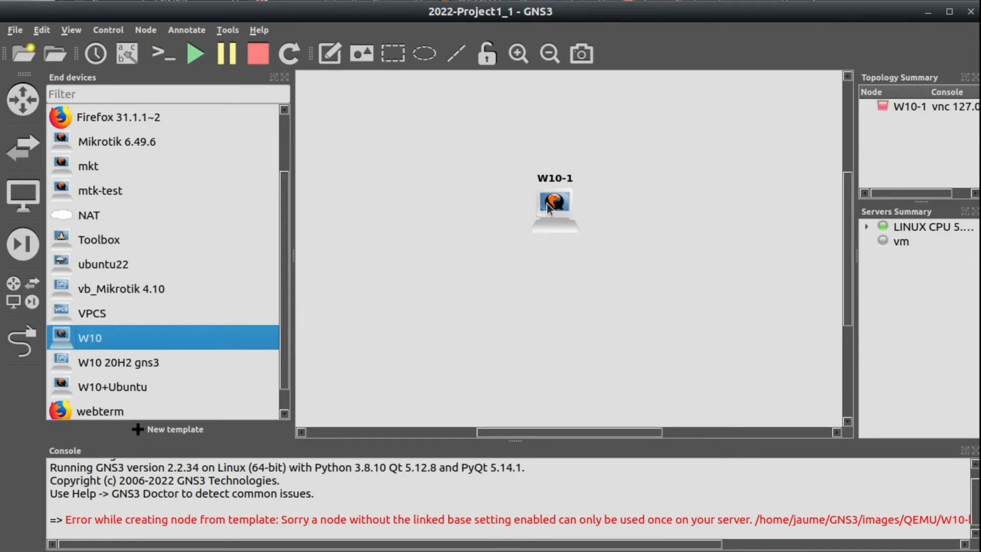
left_click_drag(77, 220, 716, 208)
left_click_drag(798, 244, 725, 214)
Link the W10-1 node to NAT1 and shift W10-1 slightly so the link runs horizontally
left_click(23, 341)
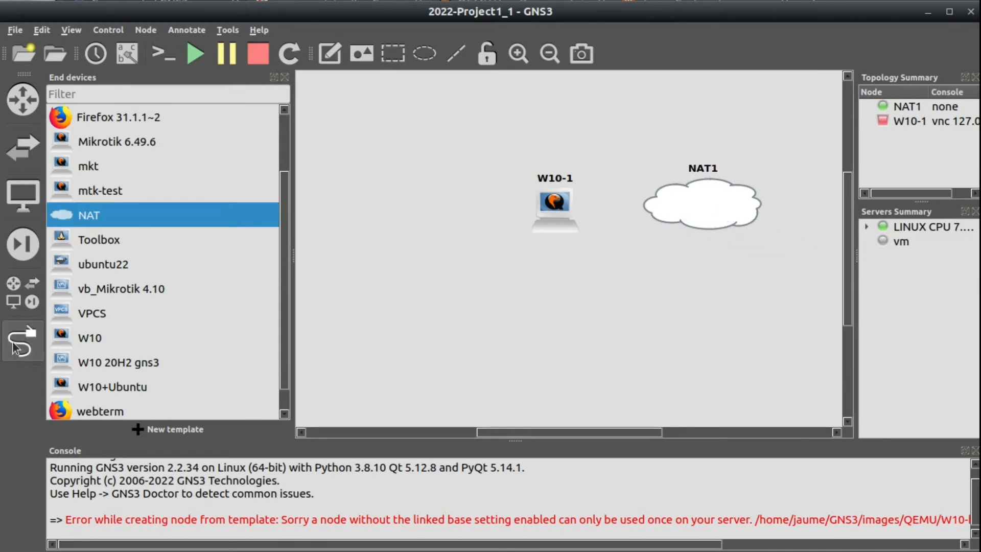
left_click(569, 205)
left_click(593, 211)
left_click(696, 205)
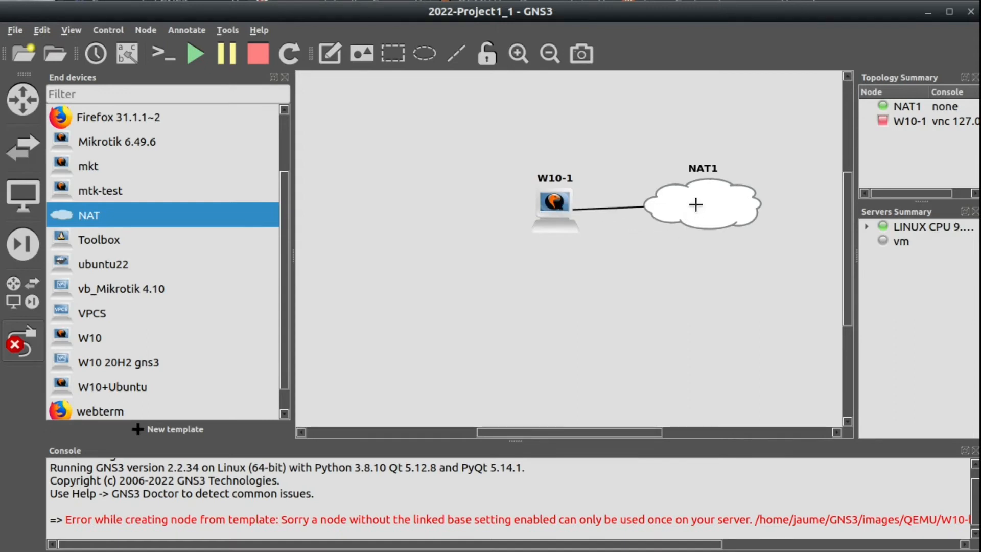
left_click(697, 205)
left_click(711, 214)
left_click(23, 341)
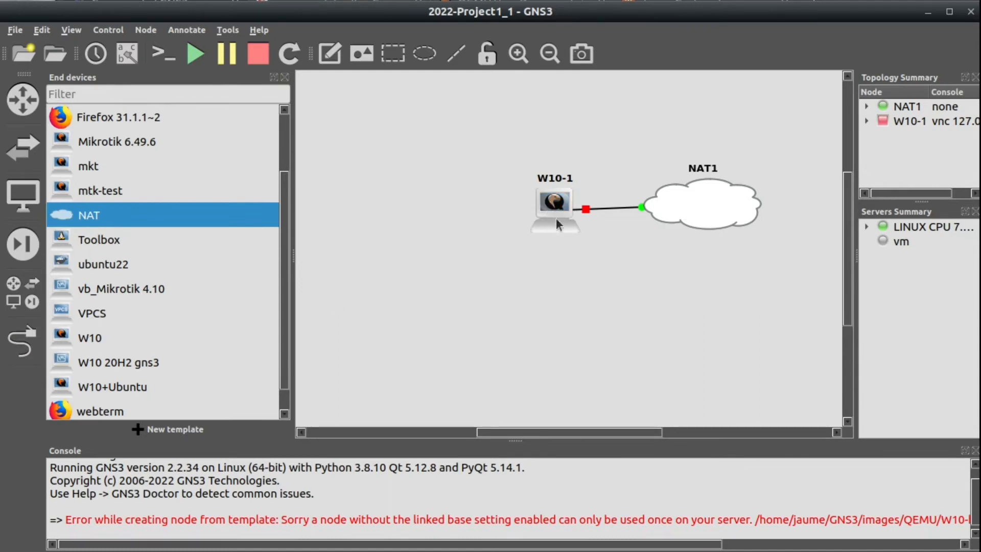
left_click_drag(547, 208, 531, 200)
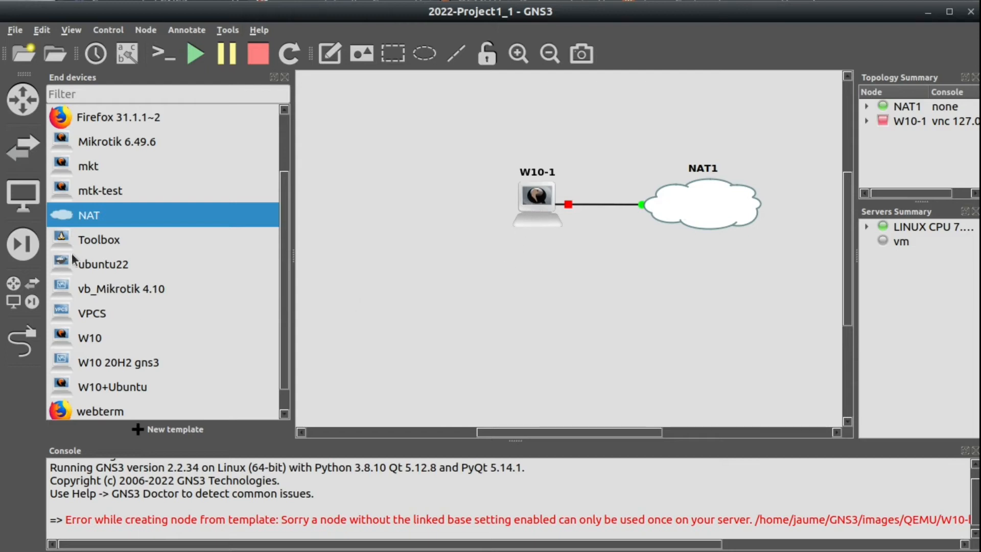
Try to add a second W10 node to the topology and examine the console message
left_click(84, 339)
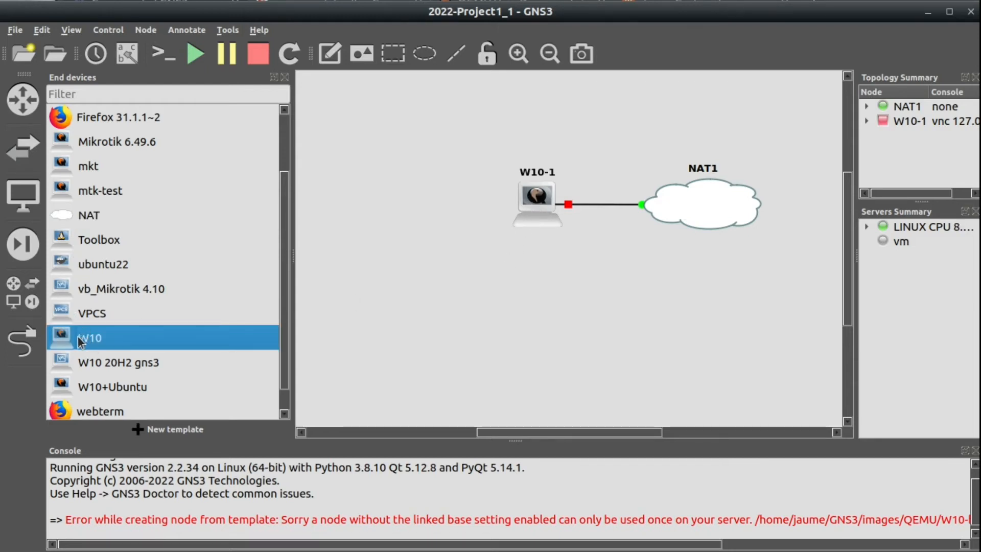
left_click_drag(63, 333, 412, 328)
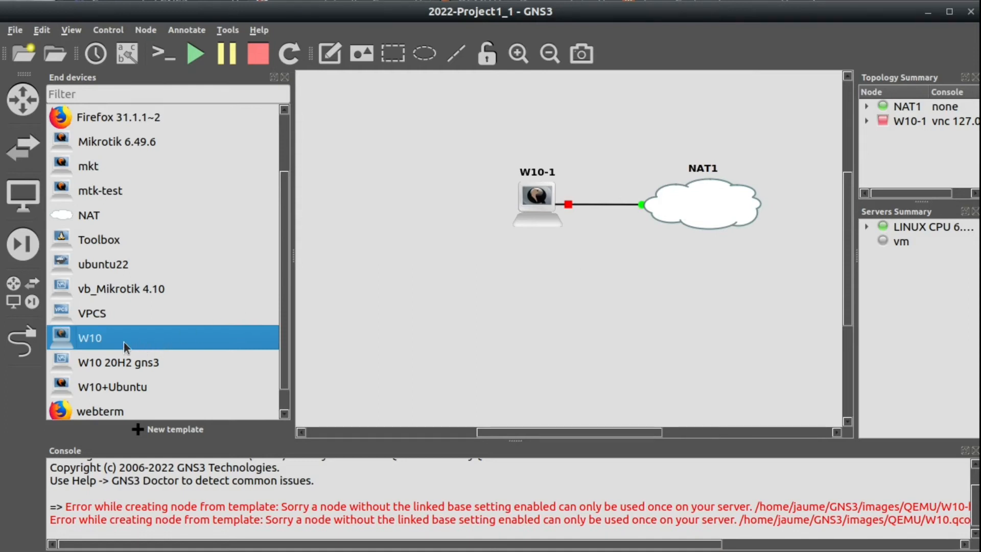
left_click_drag(256, 518, 659, 516)
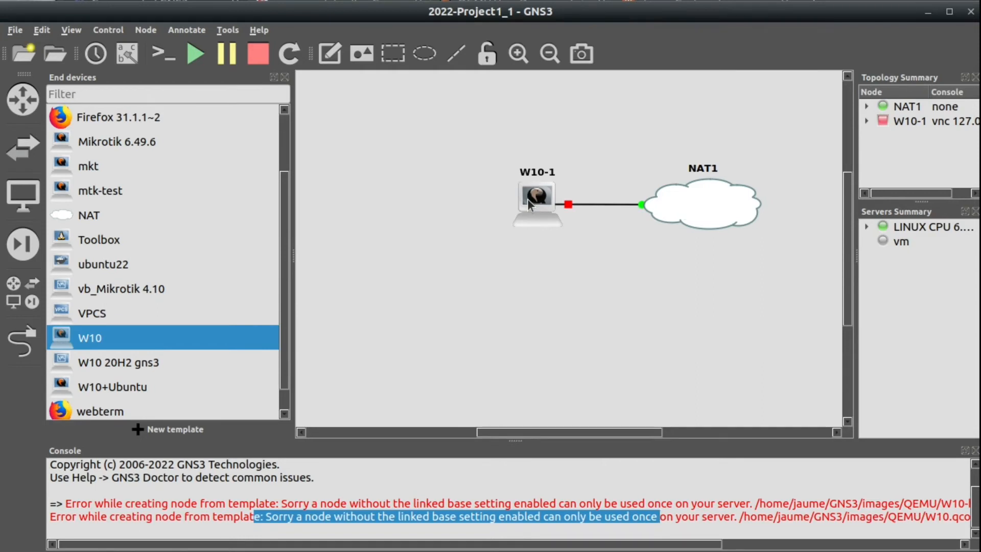
Start the W10-1 node, open its VNC console and reposition the viewer window
mouse_move(529, 203)
right_click(531, 195)
left_click(570, 245)
right_click(550, 204)
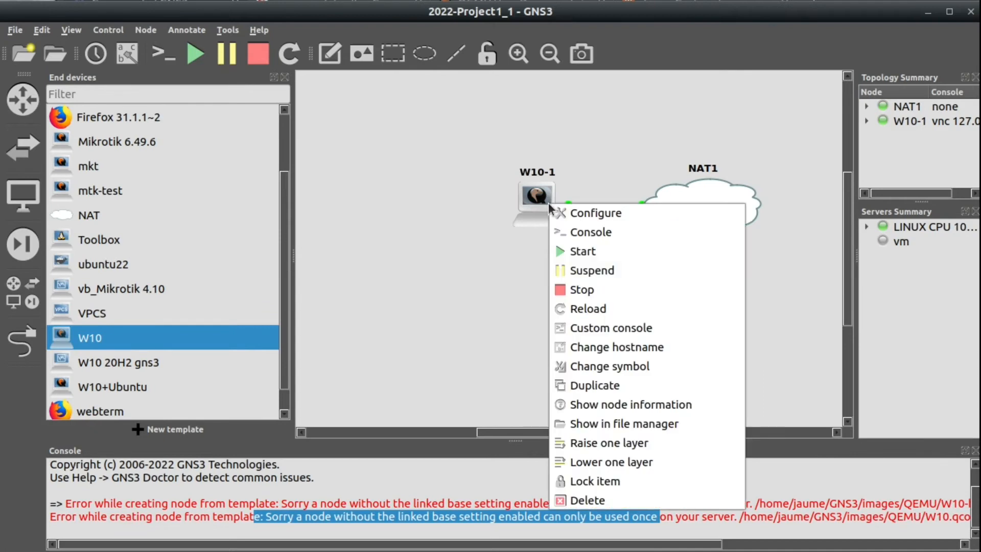
left_click(590, 234)
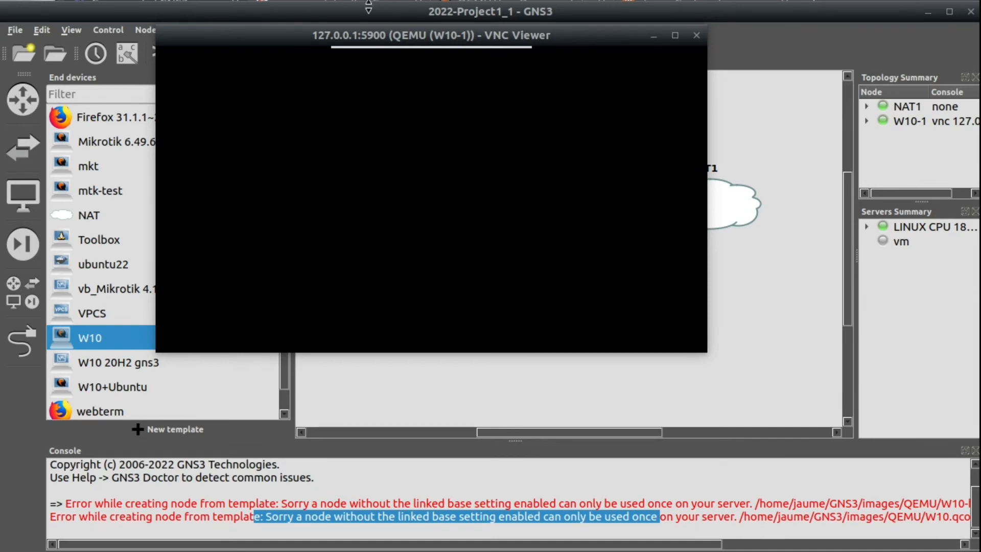
left_click_drag(372, 35, 402, 53)
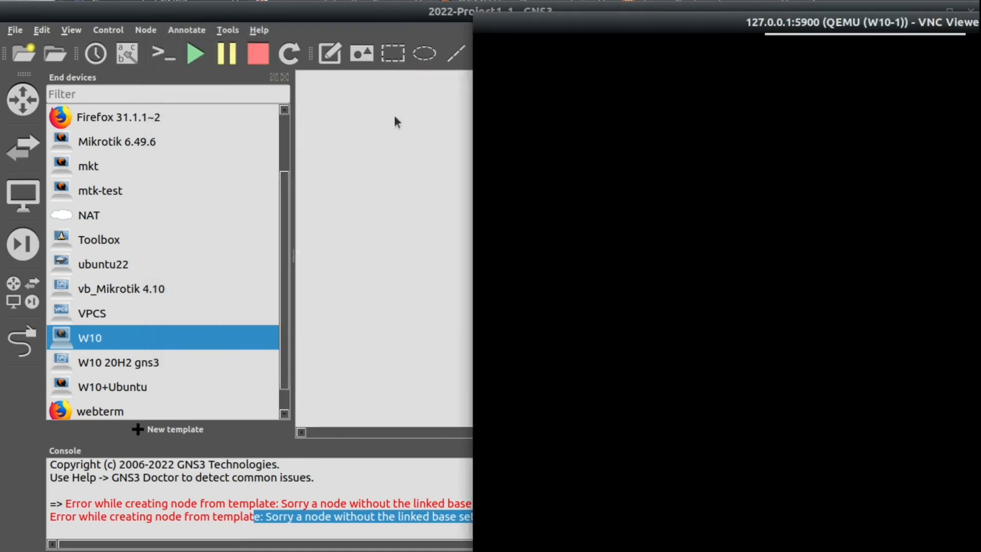
left_click_drag(613, 27, 259, 1)
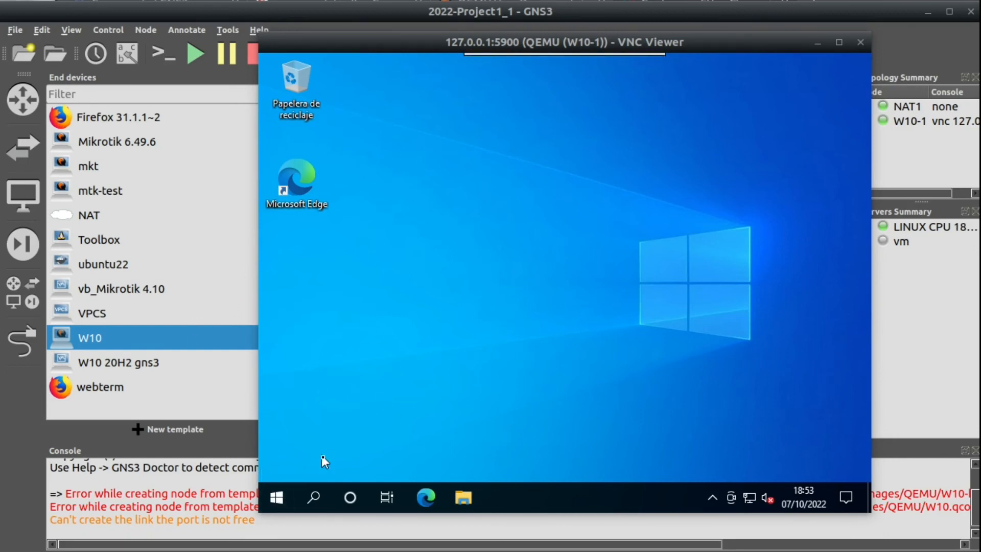
Shut down Windows 10 from inside the W10-1 virtual machine
left_click(277, 498)
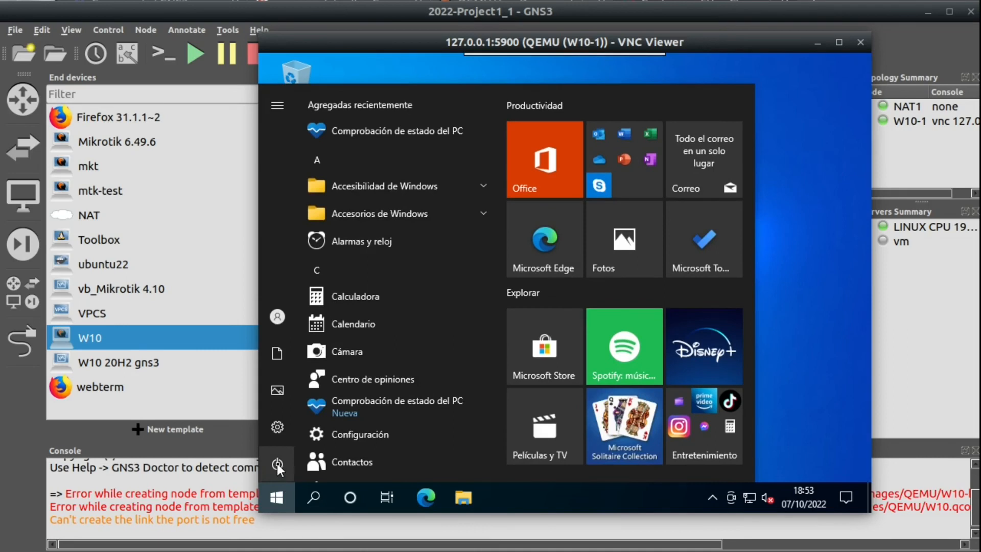
mouse_move(277, 464)
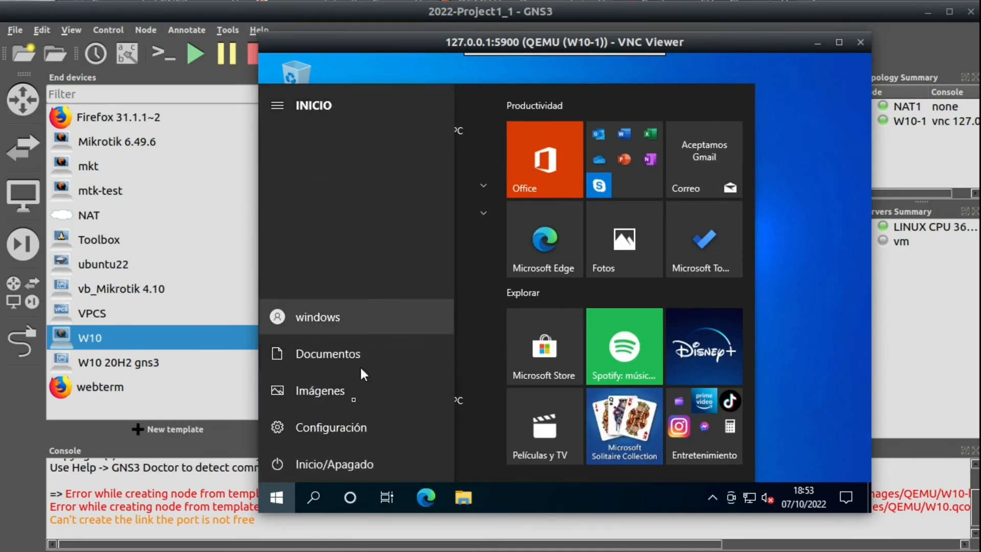
left_click(346, 462)
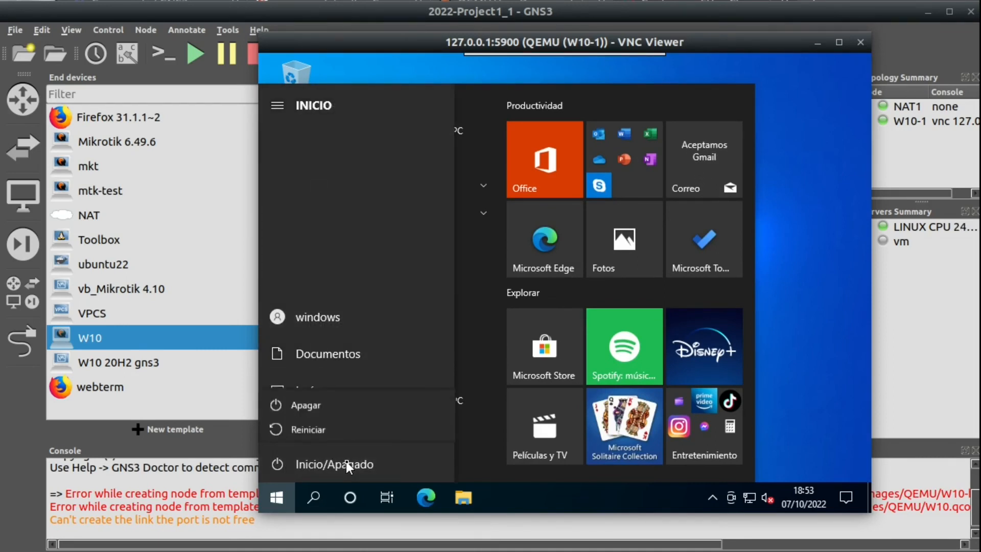
left_click(323, 403)
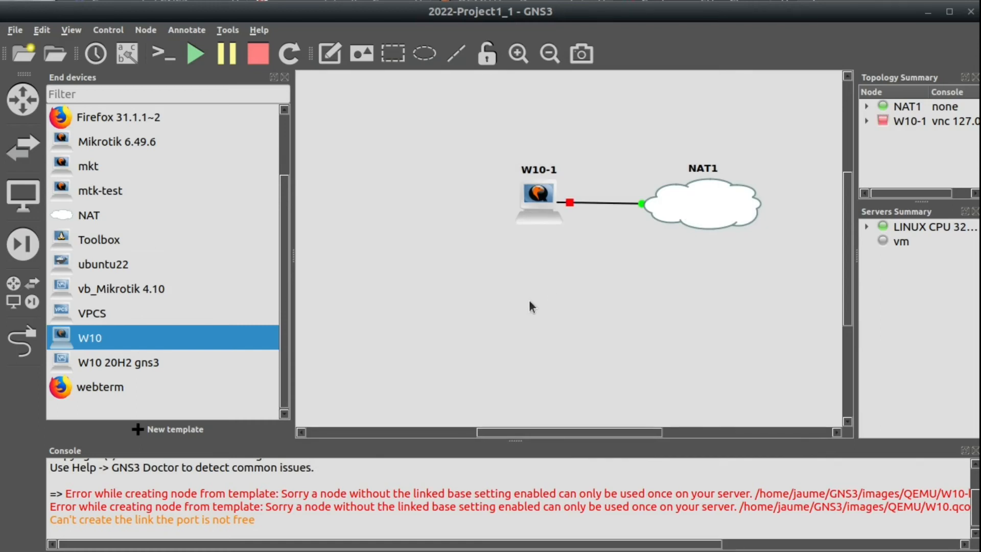
Permanently delete the W10-1 node from the topology
right_click(541, 195)
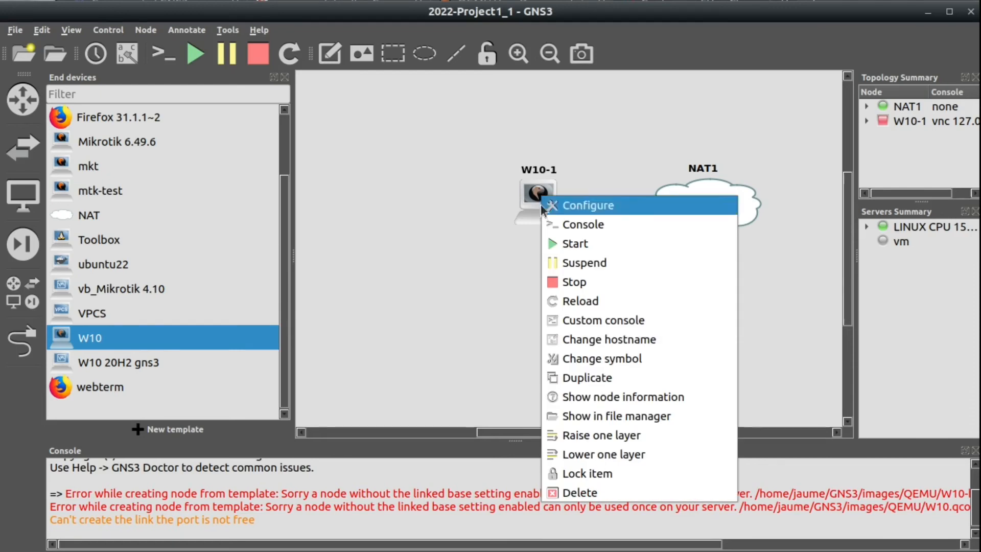
left_click(575, 492)
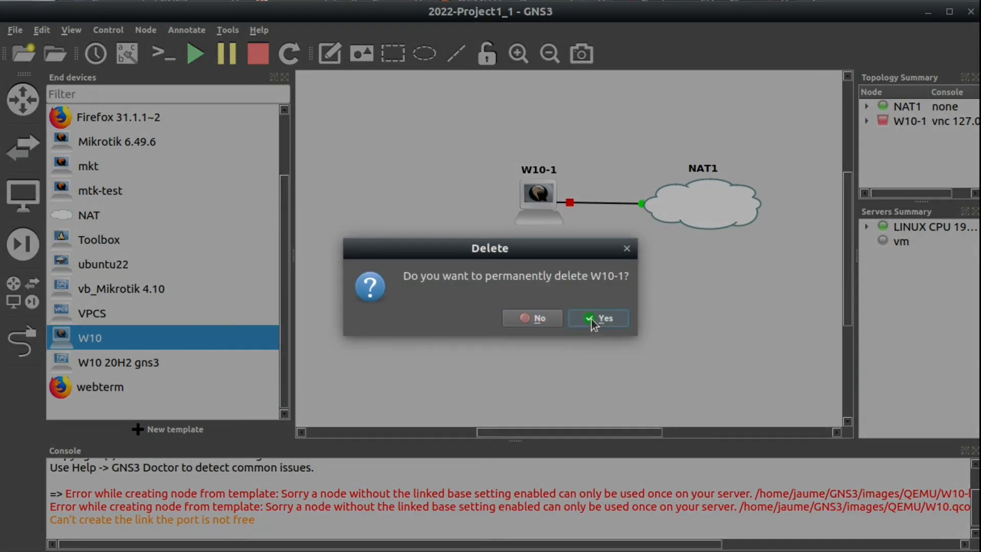
left_click(593, 321)
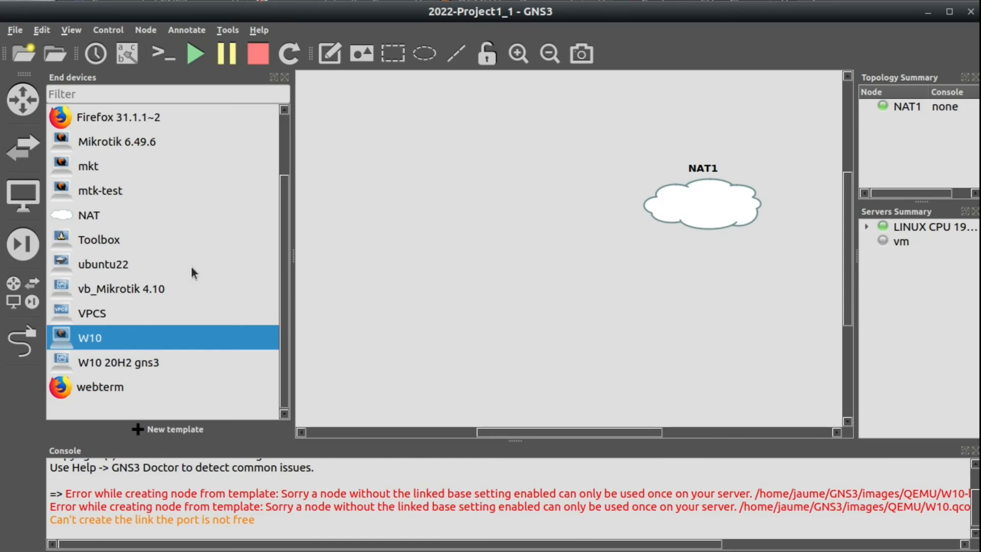
Enable the use of the W10 template as a linked base VM and save the template configuration
right_click(105, 337)
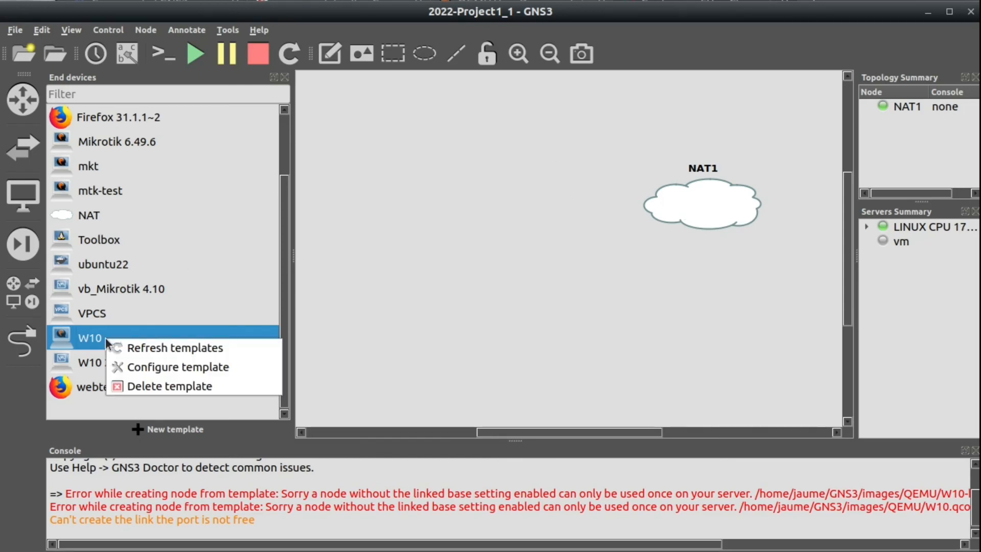
left_click(76, 337)
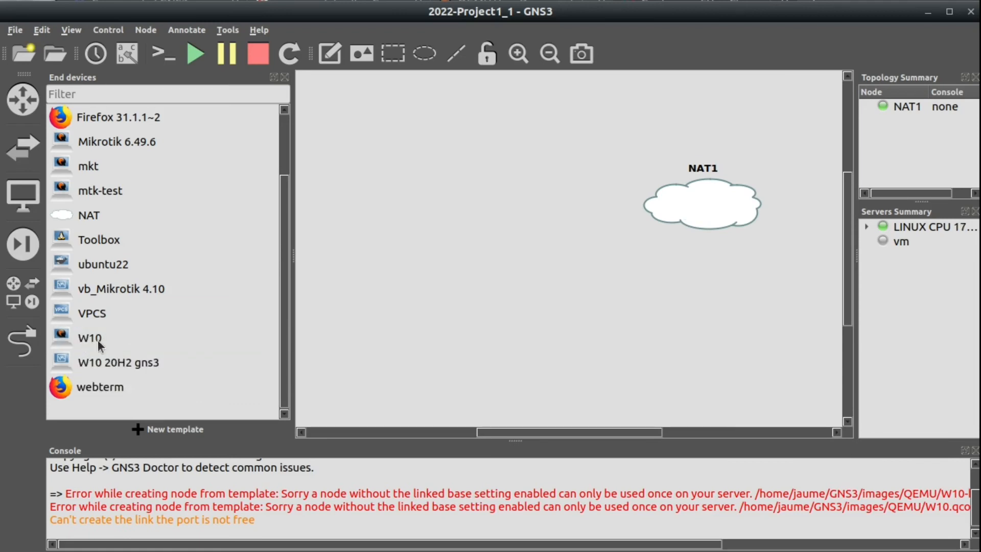
right_click(97, 339)
left_click(134, 369)
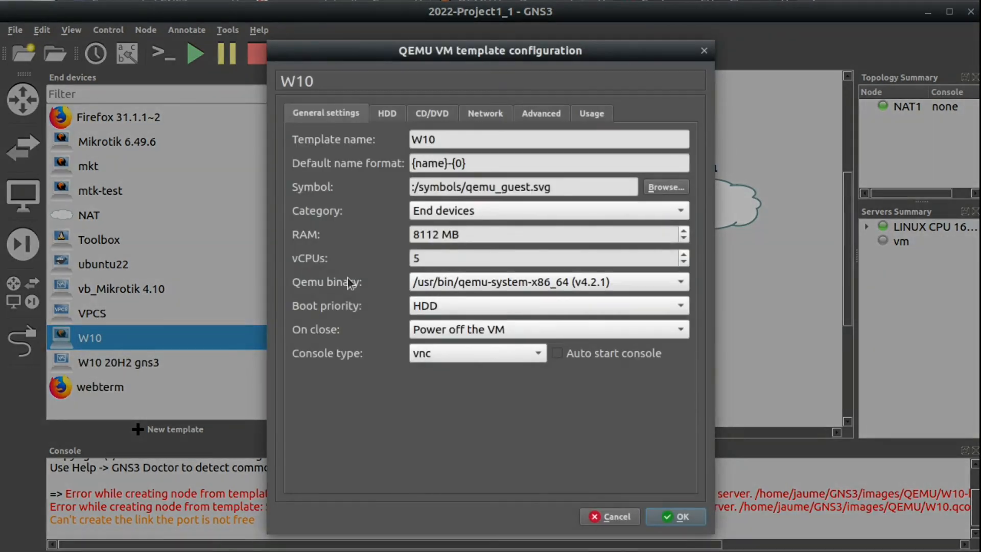
left_click(550, 115)
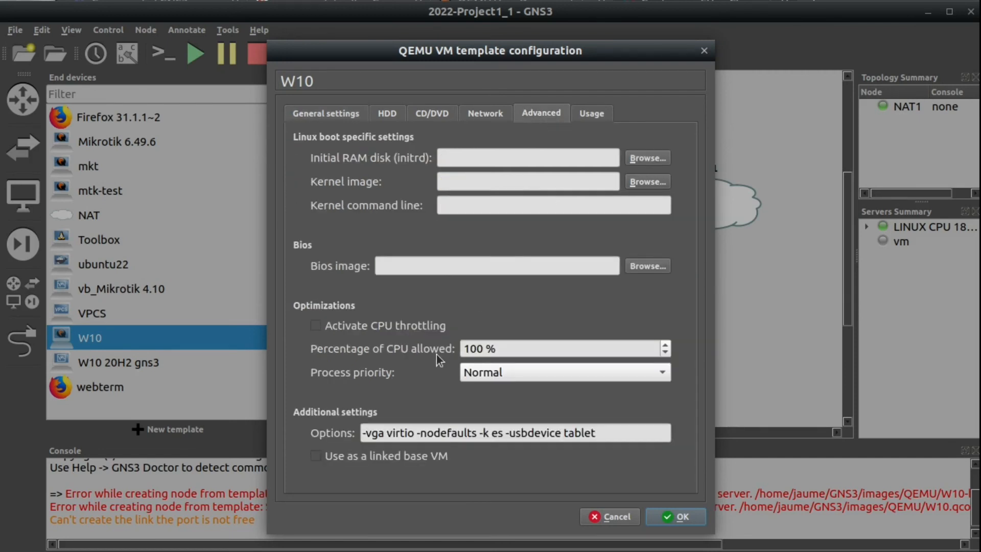
left_click(315, 455)
left_click(678, 517)
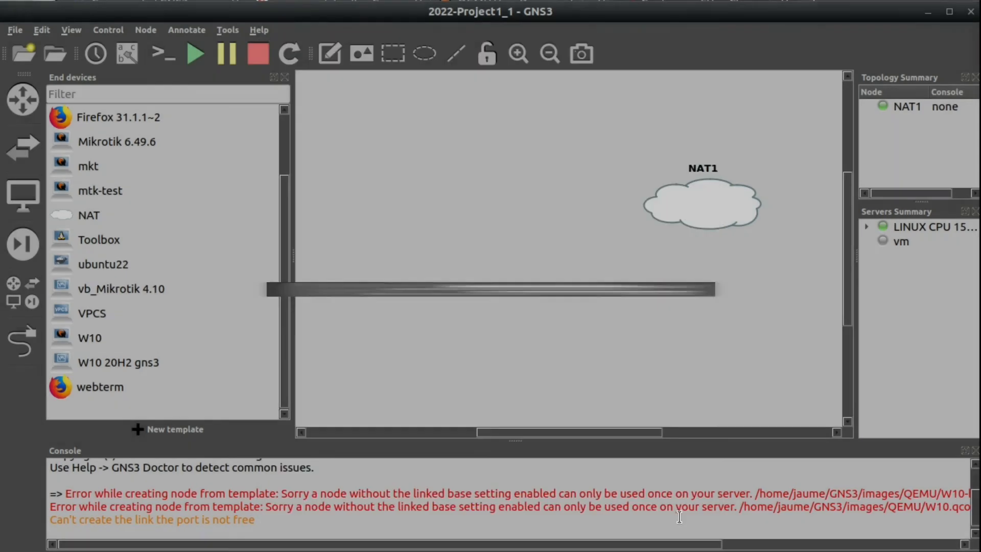
Add three W10 nodes to the topology, one above and two in a row below
left_click_drag(62, 341, 433, 145)
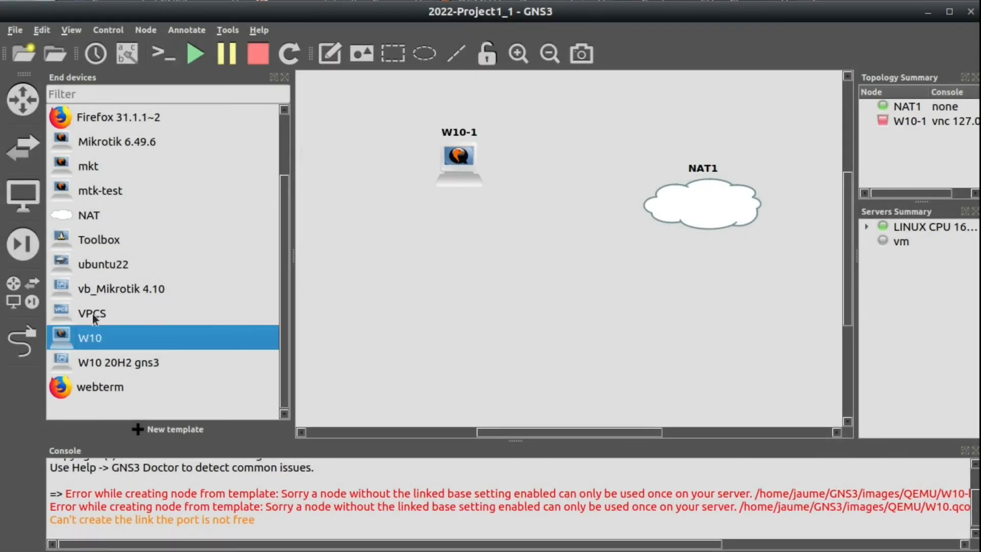
left_click_drag(81, 340, 376, 287)
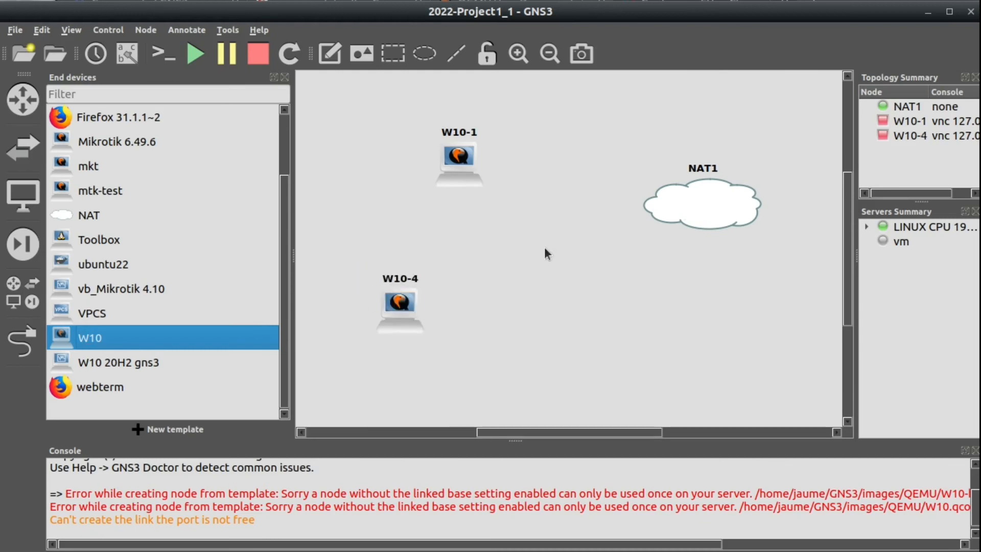
left_click_drag(93, 345, 580, 300)
Start the W10-1, W10-4 and W10-5 nodes one after another
right_click(454, 155)
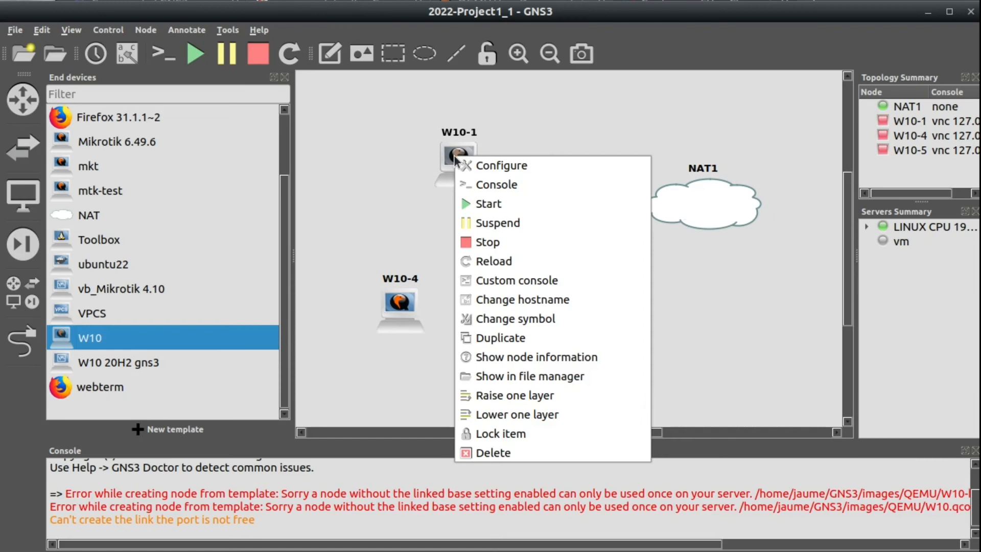
left_click(481, 203)
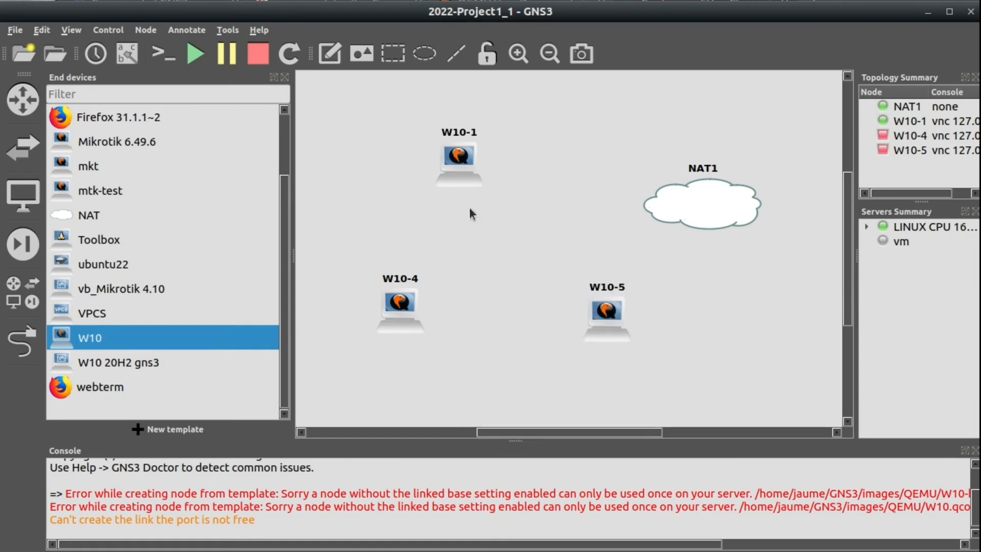
right_click(404, 298)
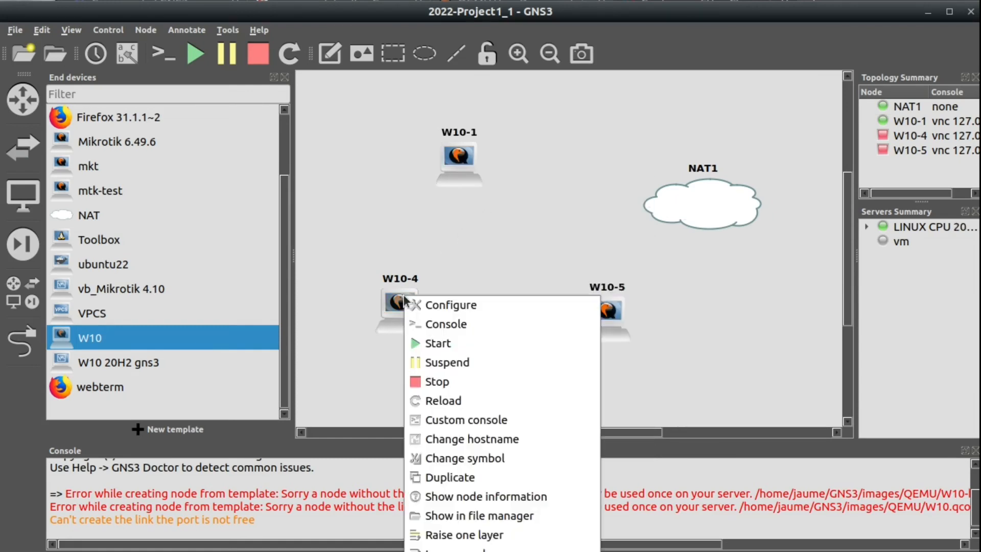
left_click(434, 341)
right_click(595, 312)
left_click(615, 315)
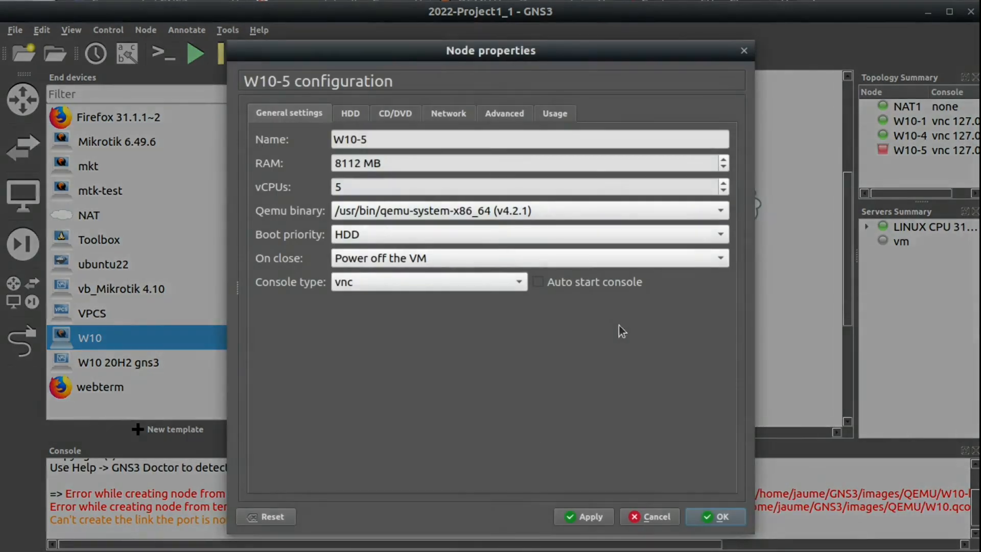
left_click(649, 517)
right_click(612, 324)
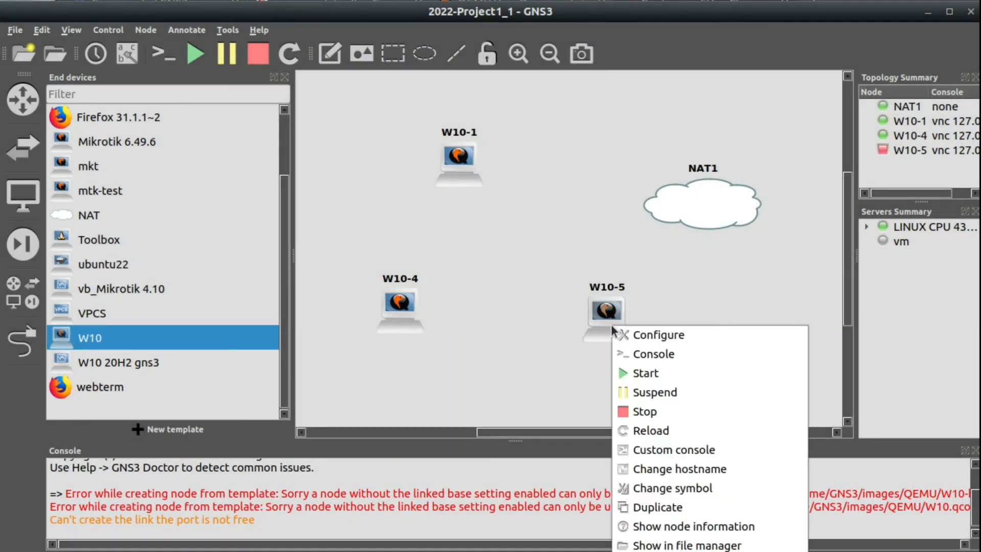
left_click(662, 373)
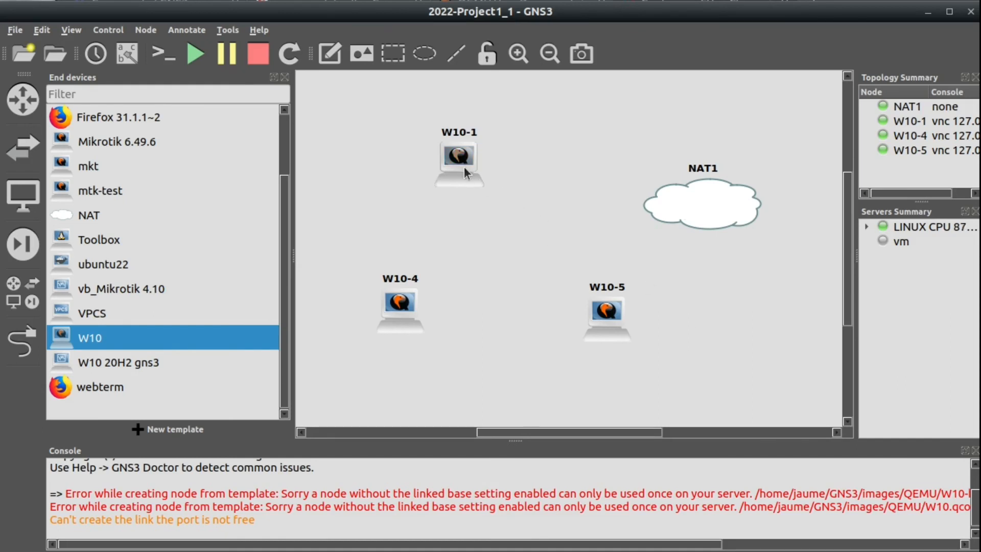
Review the general settings of the W10-1 node's configuration, including its RAM and vCPUs, and close the properties
mouse_move(465, 169)
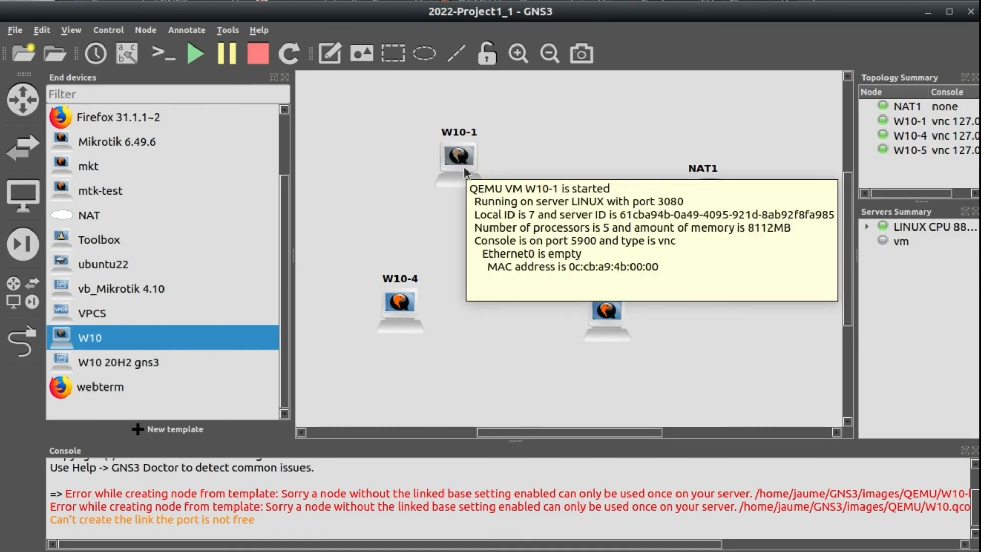
right_click(464, 169)
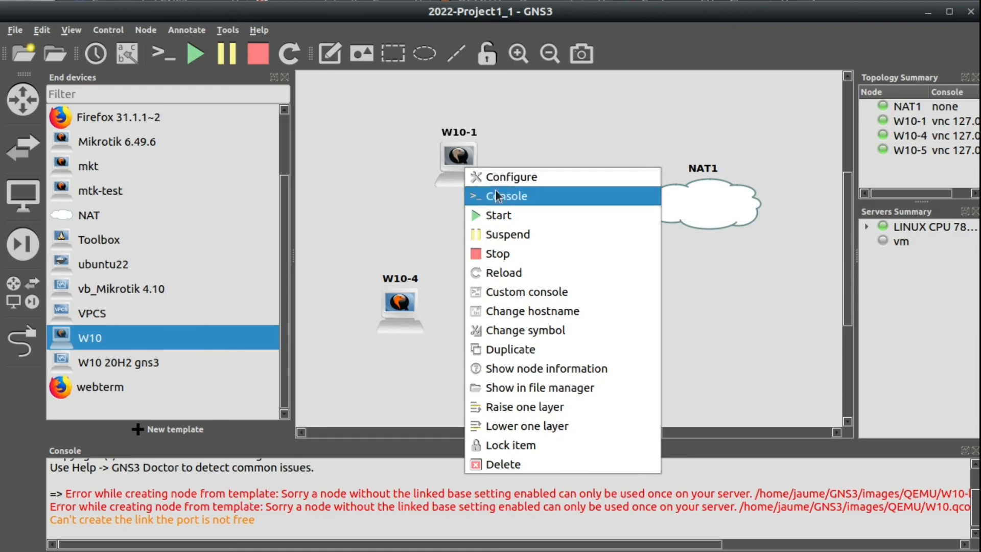
left_click(504, 176)
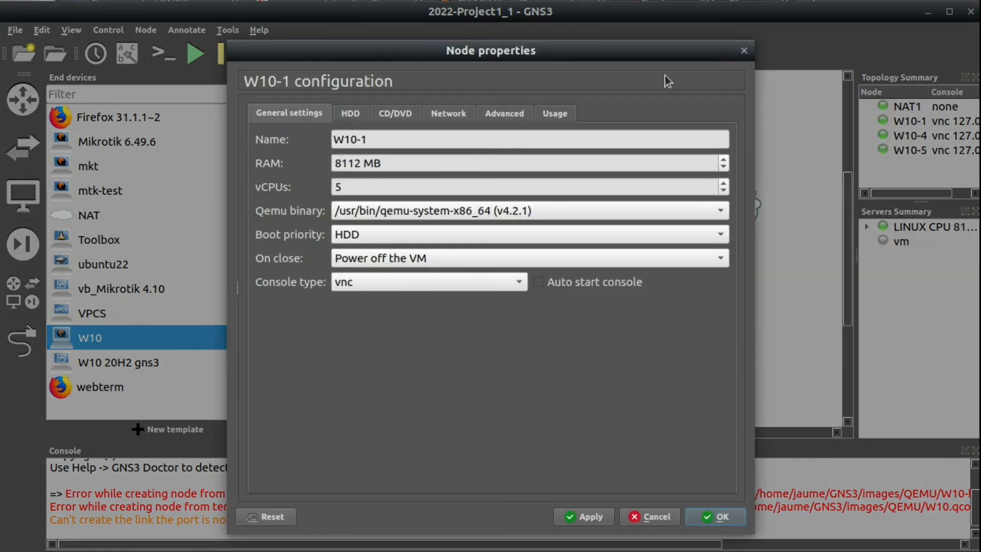
left_click(745, 51)
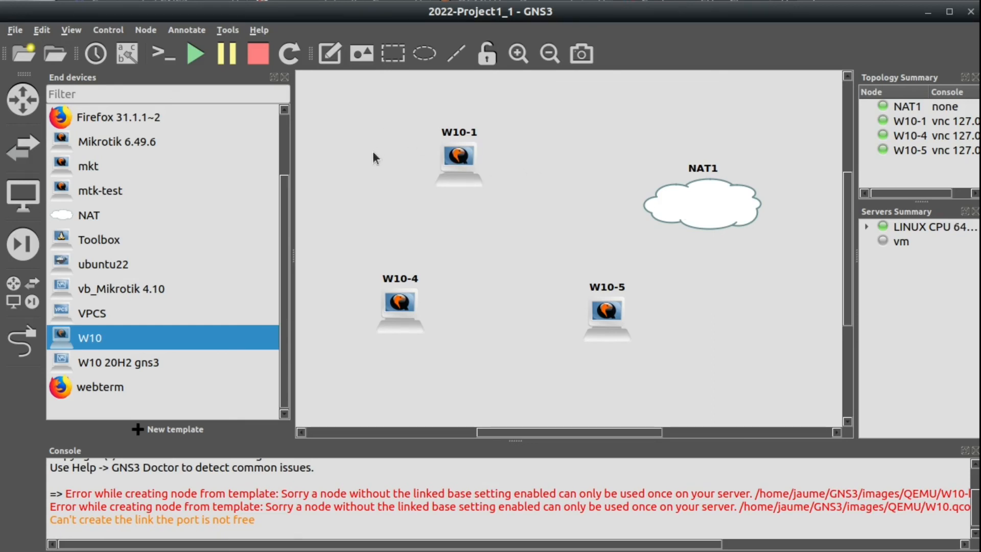
Permanently delete all three W10 nodes and the NAT1 cloud from the topology
left_click_drag(346, 103, 648, 376)
key("Delete")
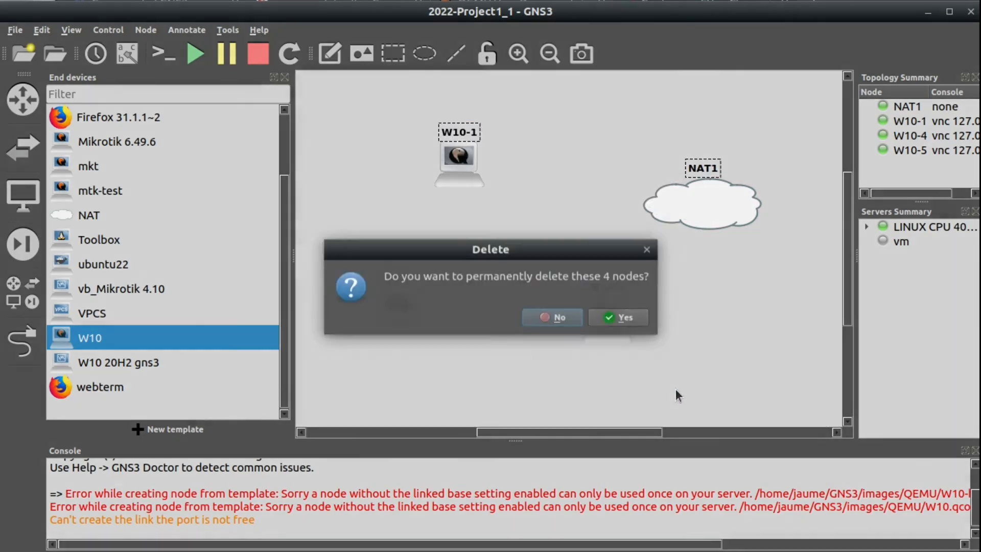
left_click(615, 319)
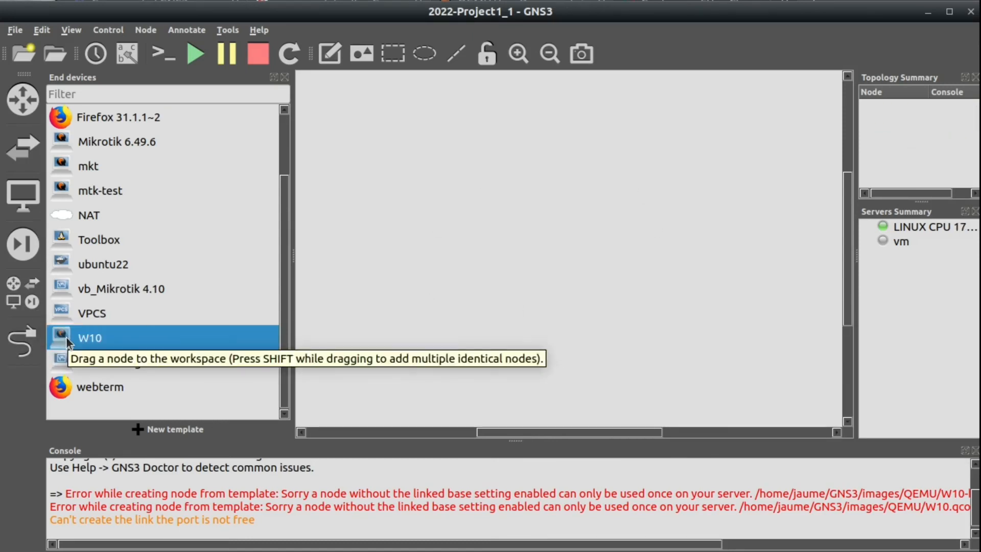
Inspect the RAM setting in the W10 template's general configuration and accept the configuration
right_click(66, 337)
left_click(96, 364)
left_click(430, 234)
double_click(430, 234)
left_click(429, 236)
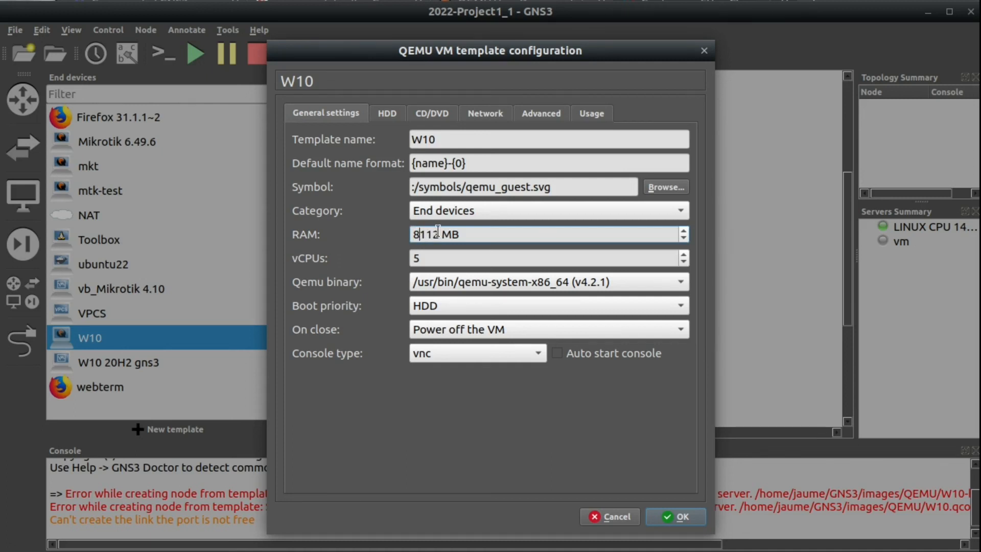
left_click(686, 517)
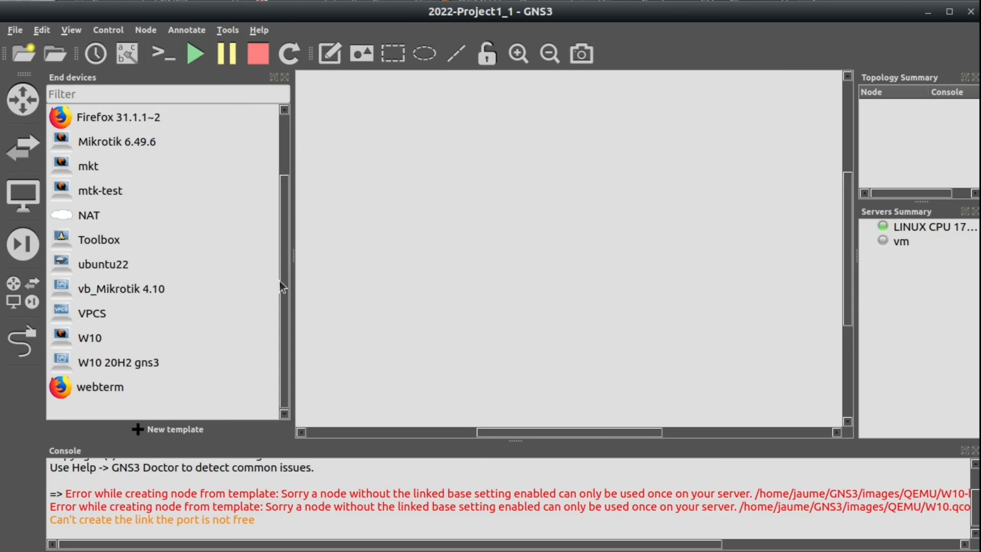
Add one W10 node to the empty topology
left_click_drag(87, 342, 404, 243)
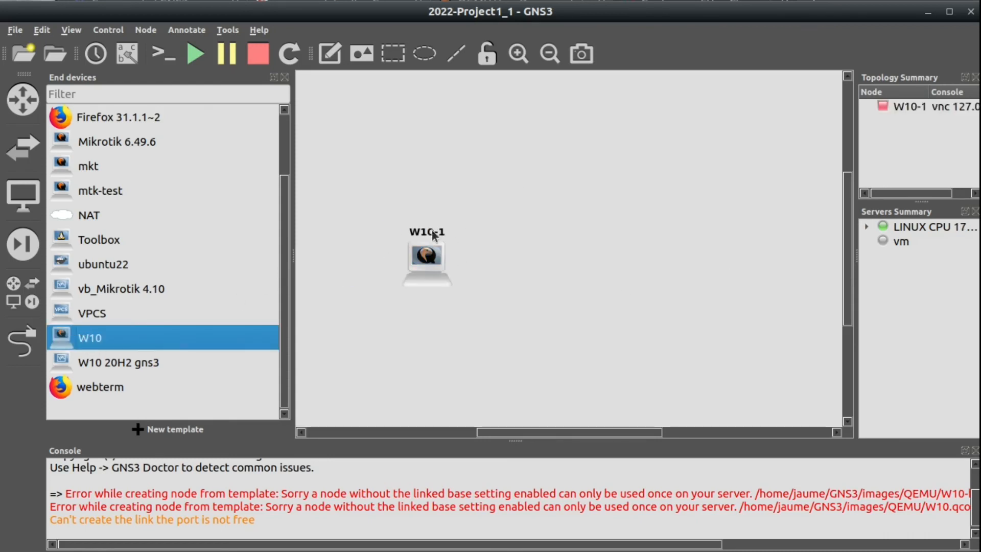